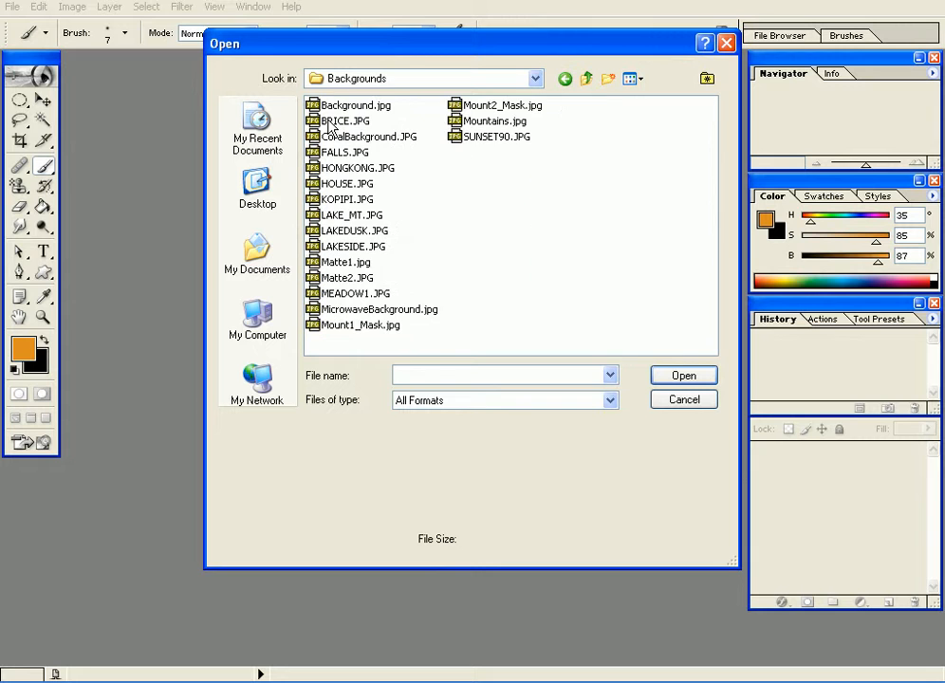
# Open BRICE.JPG from the Backgrounds folder and enlarge its document window, leaving a grey margin around the image
pyautogui.click(684, 375)
pyautogui.moveTo(308, 65); pyautogui.dragTo(390, 168)
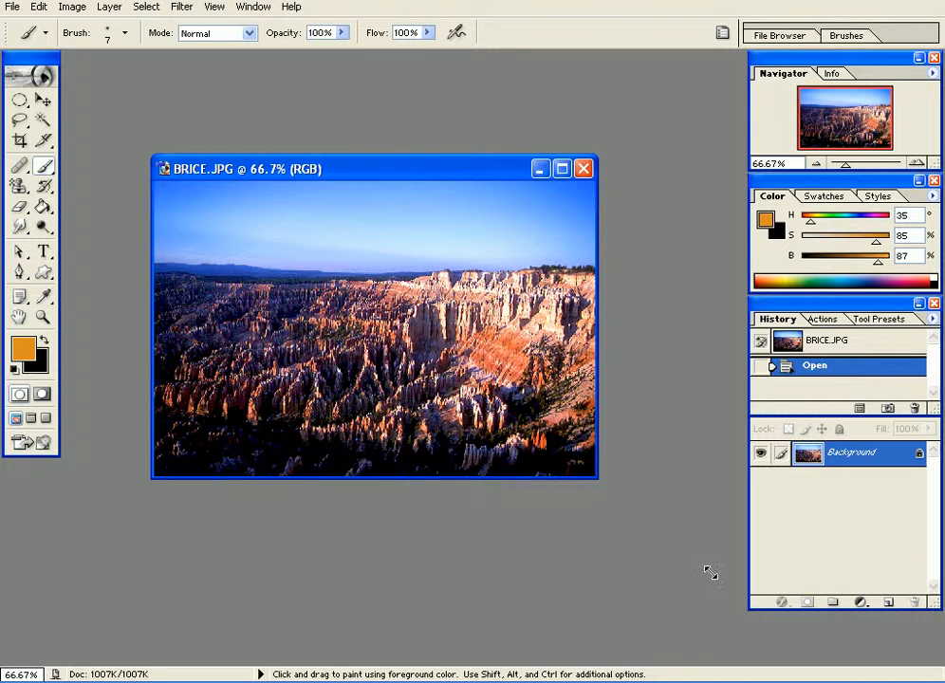
pyautogui.moveTo(675, 548); pyautogui.dragTo(749, 603)
pyautogui.moveTo(393, 172); pyautogui.dragTo(333, 126)
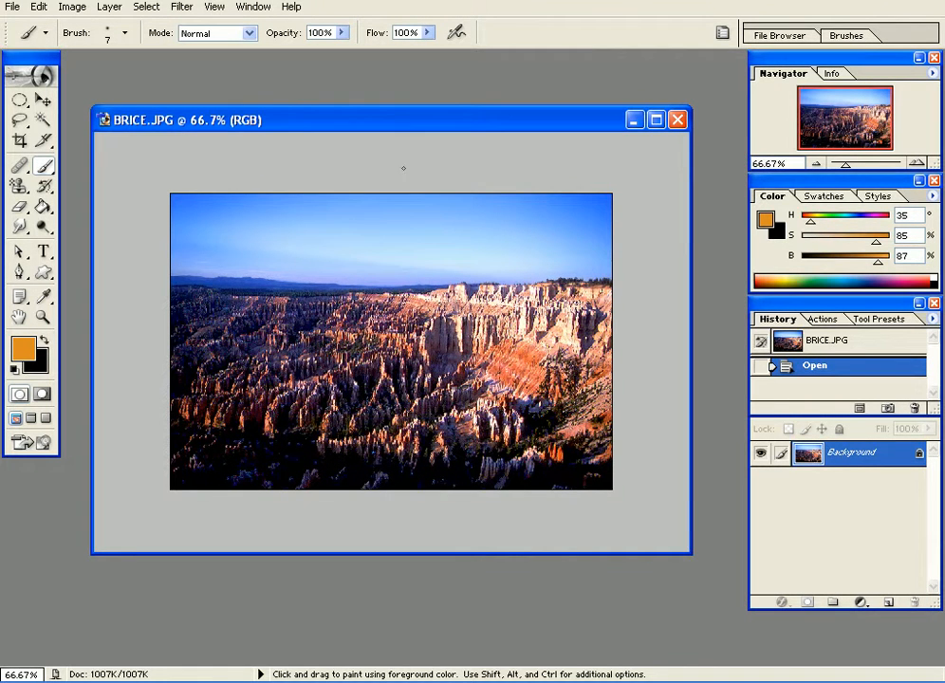
pyautogui.moveTo(690, 554); pyautogui.dragTo(729, 595)
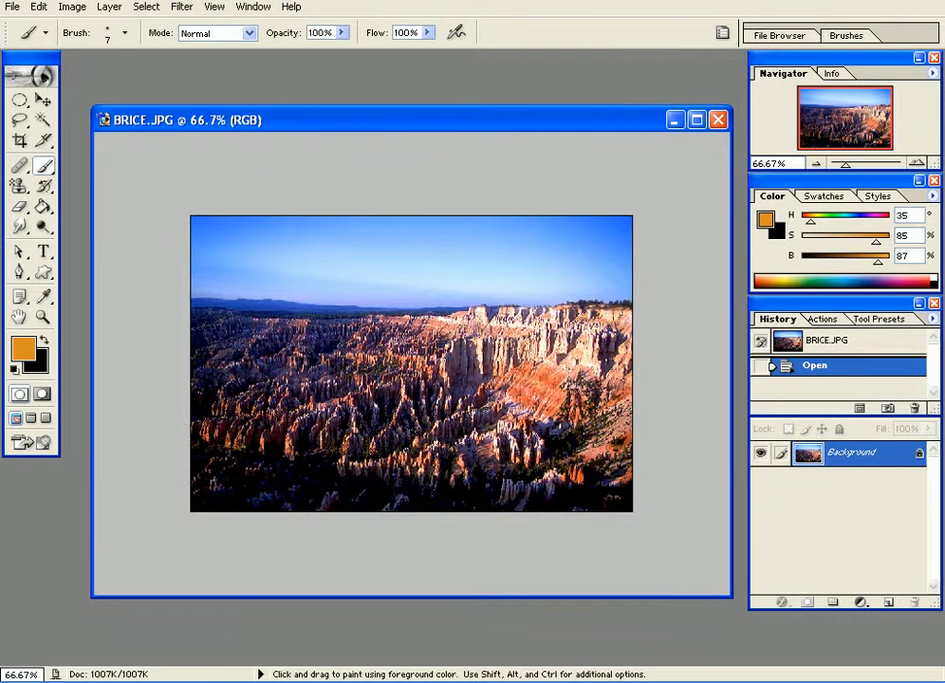
# Zoom the image to fit its window, and widen and reposition the window beside the palettes
pyautogui.press('z')
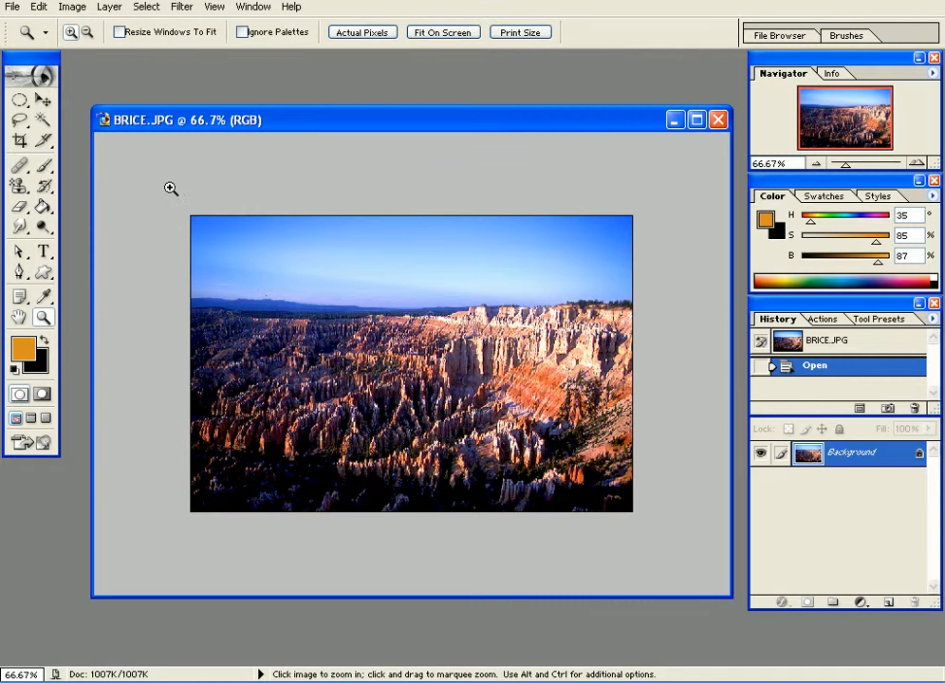
pyautogui.hotkey('ctrl', '0')
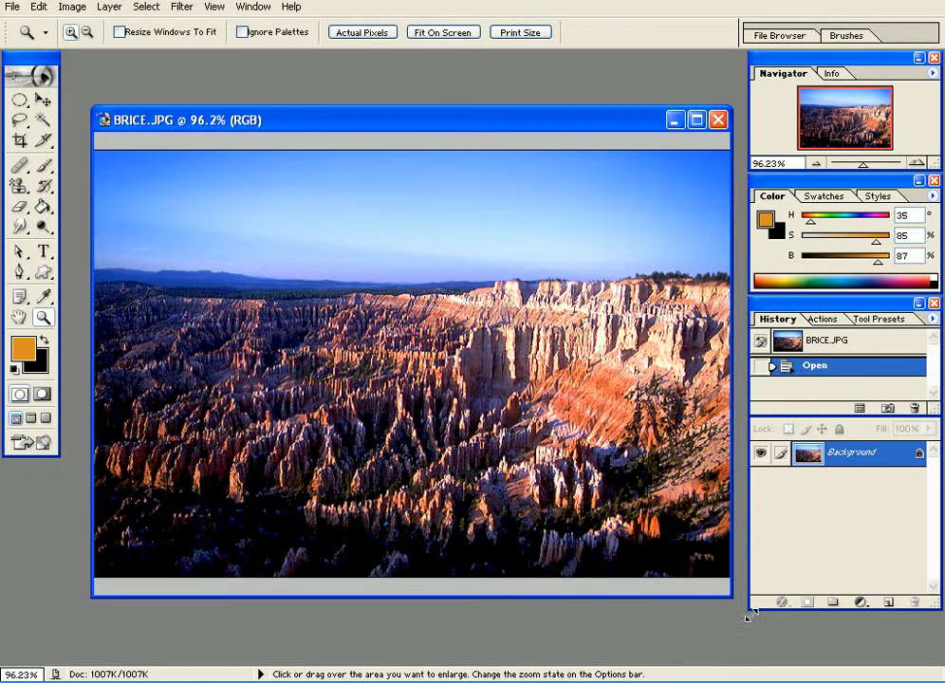
pyautogui.moveTo(754, 611); pyautogui.dragTo(755, 612)
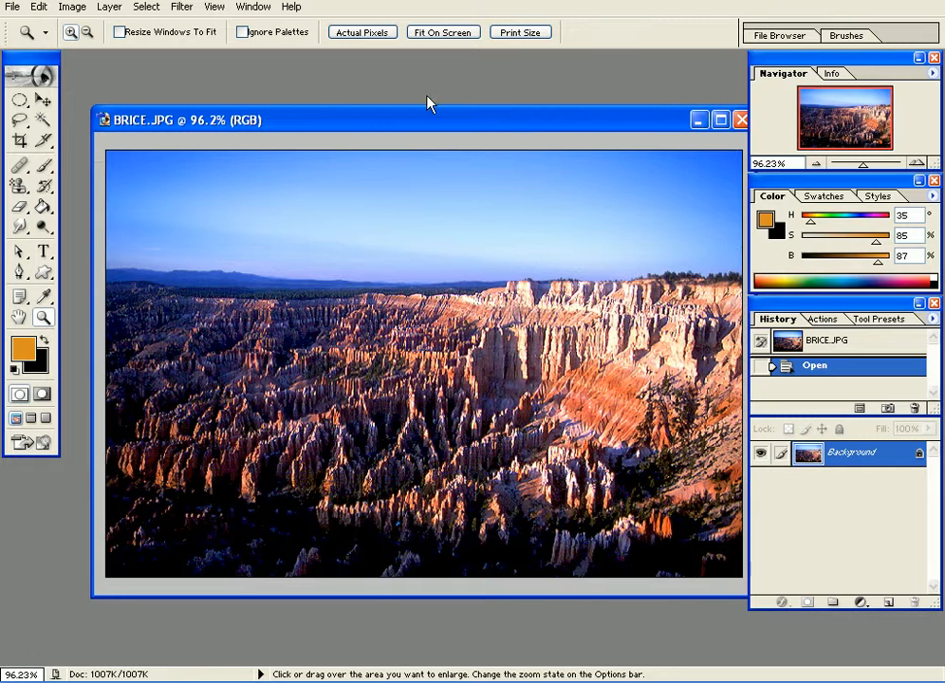
pyautogui.moveTo(410, 118); pyautogui.dragTo(392, 111)
# Bring up and lengthen the Actions palette, moving the Layers palette over the image to make room
pyautogui.click(254, 6)
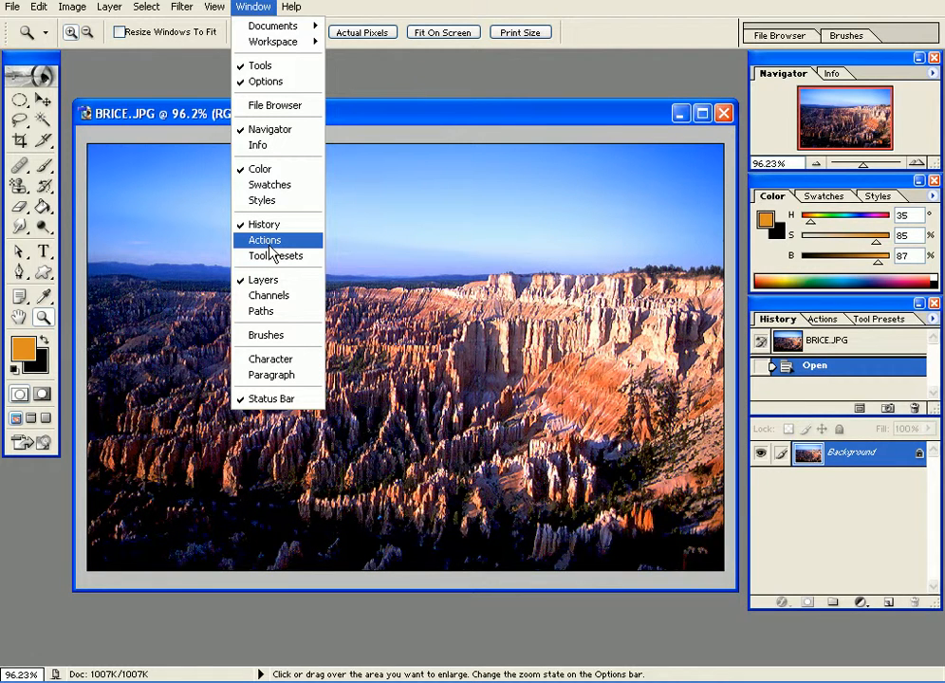
pyautogui.click(832, 321)
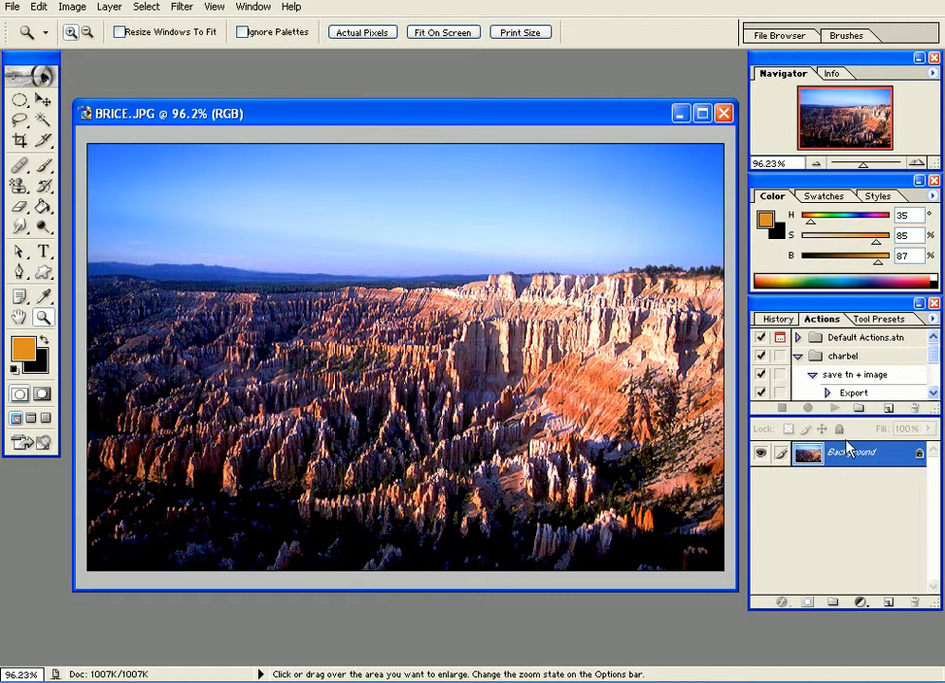
pyautogui.click(850, 542)
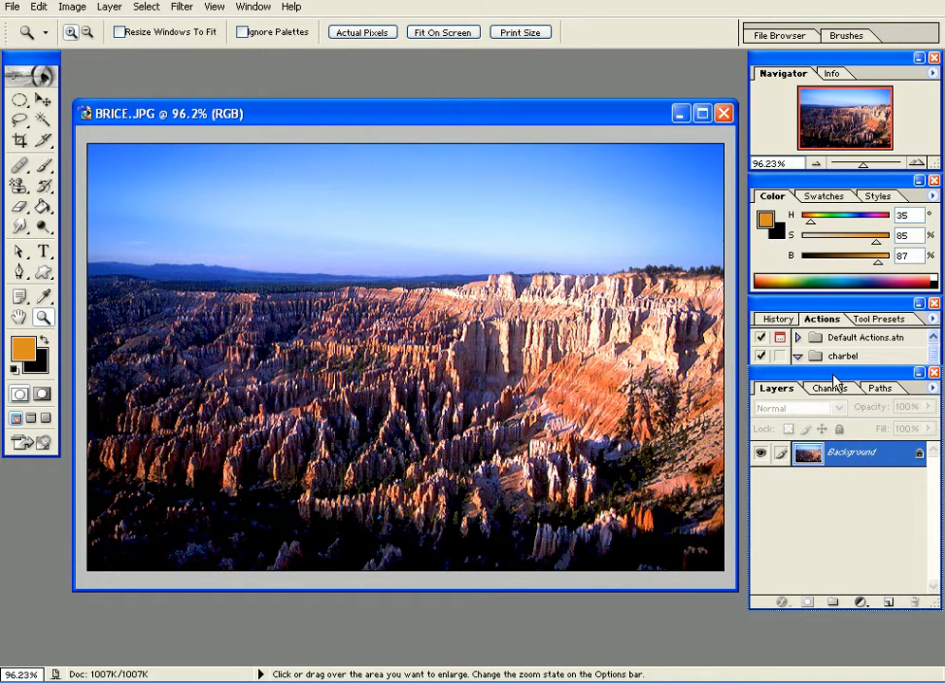
pyautogui.moveTo(835, 379); pyautogui.dragTo(551, 479)
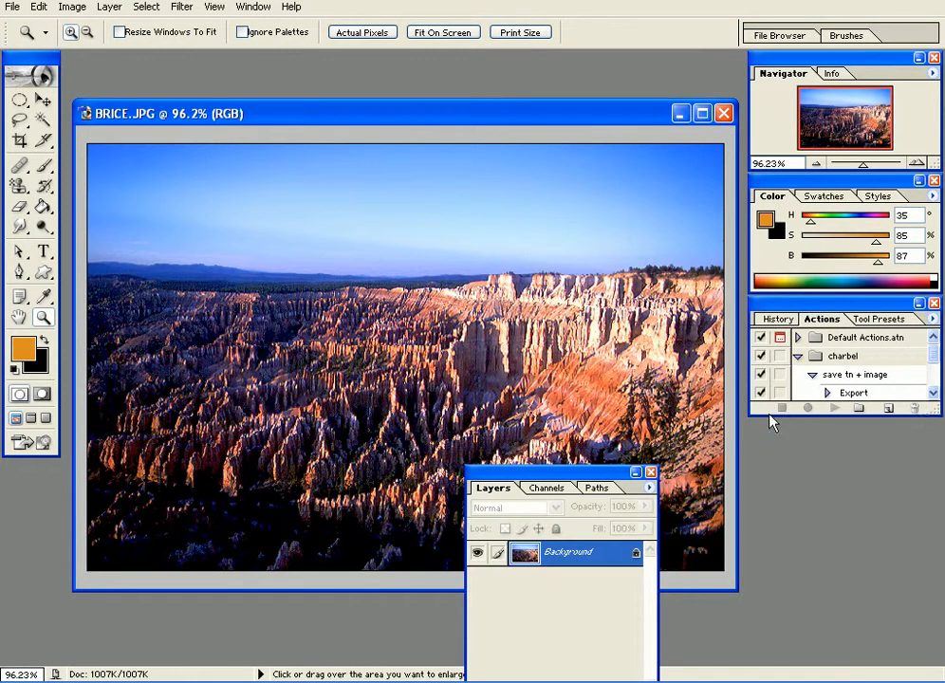
pyautogui.moveTo(772, 585); pyautogui.dragTo(771, 588)
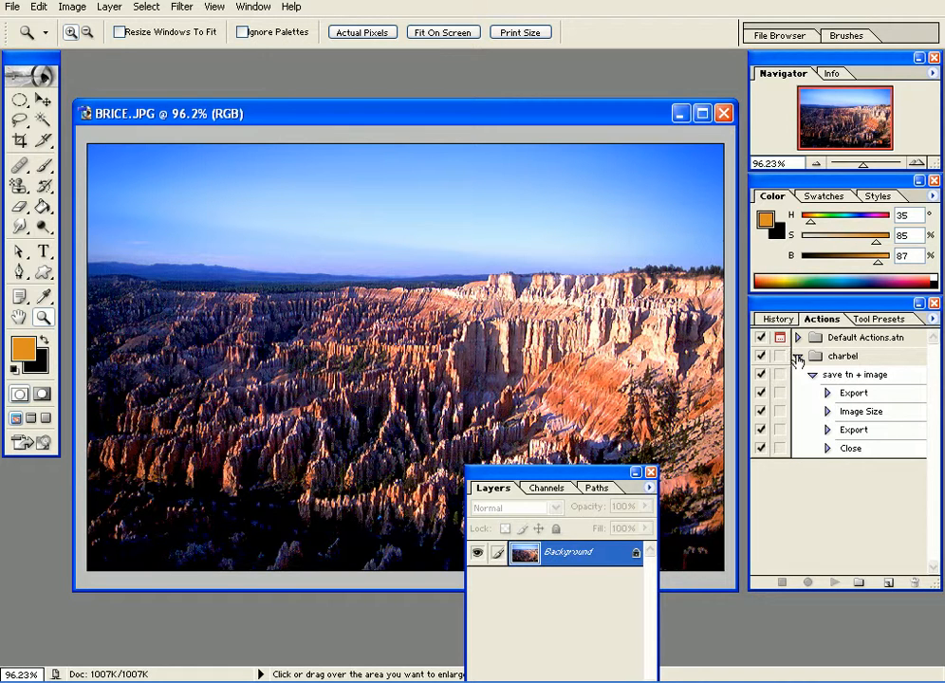
# Collapse the charbel action set and expand Default Actions.atn, keeping the whole Layers palette in view
pyautogui.click(798, 356)
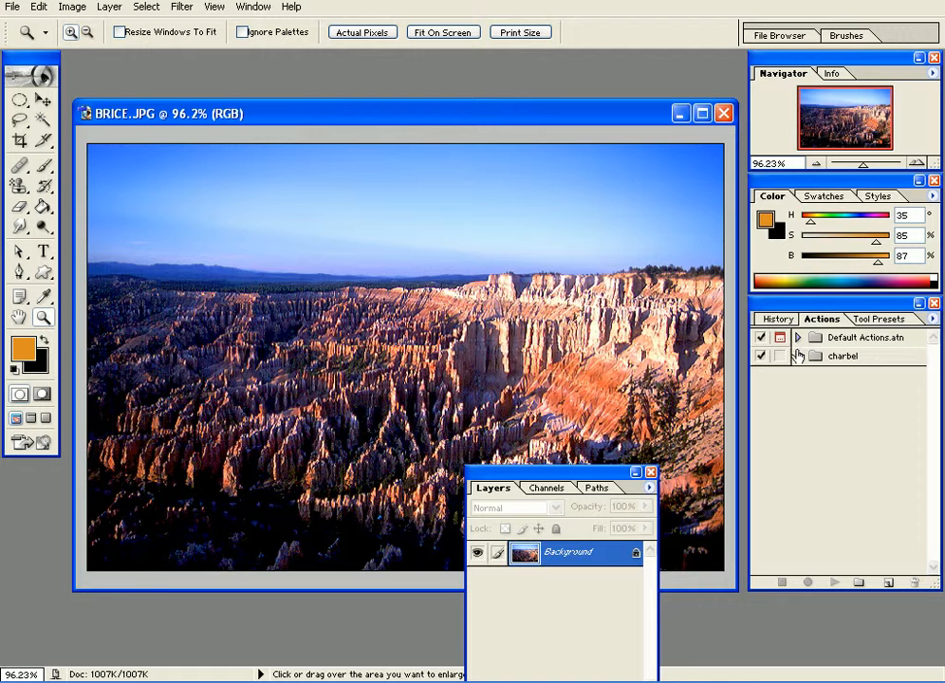
pyautogui.click(797, 338)
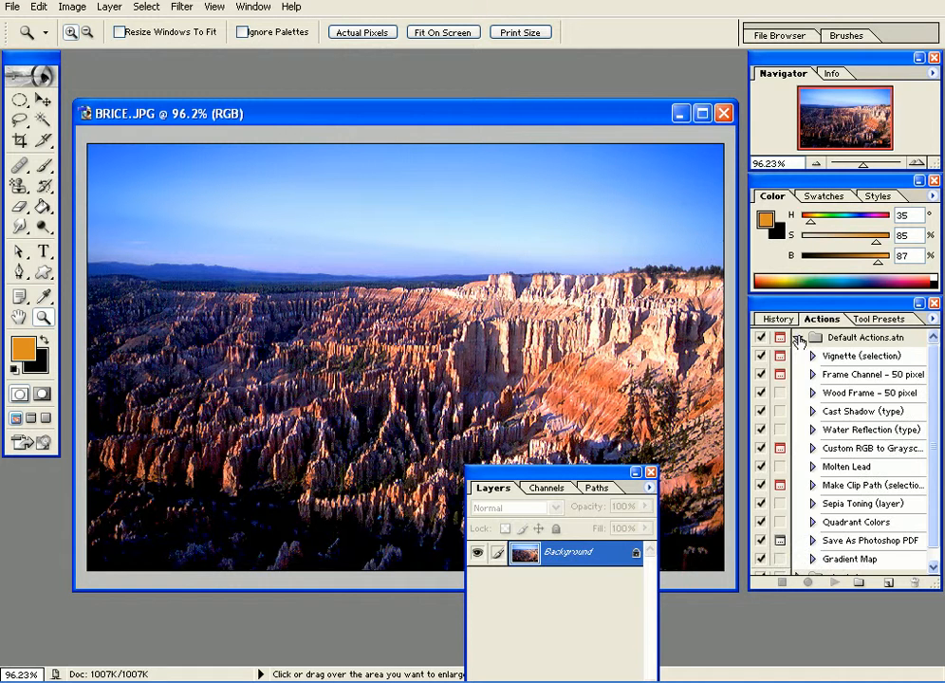
pyautogui.moveTo(935, 358)
pyautogui.mouseDown()
pyautogui.moveTo(937, 392)
pyautogui.moveTo(934, 350)
pyautogui.mouseUp()
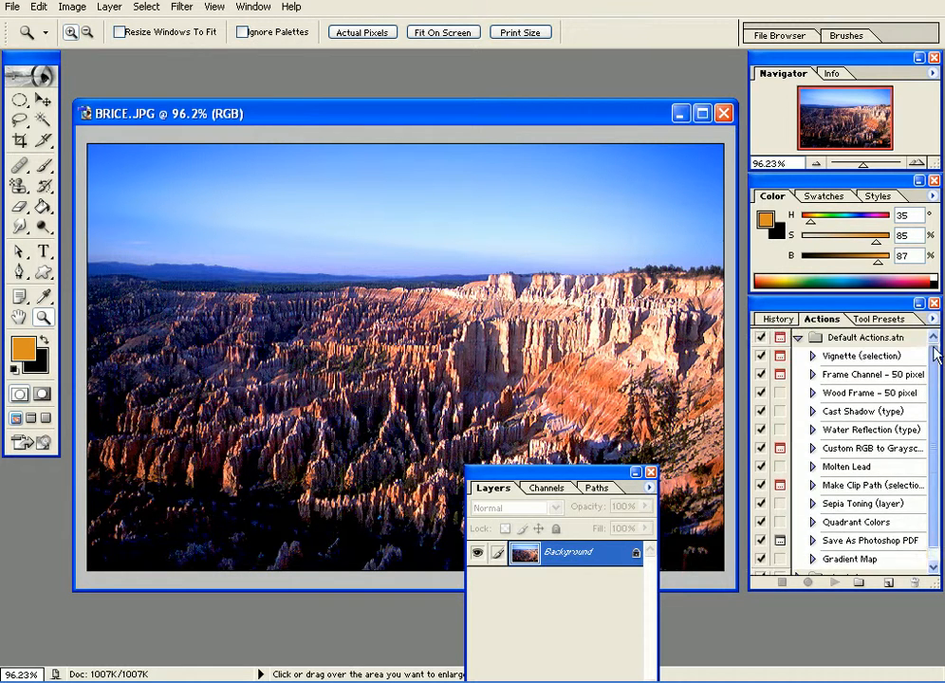
pyautogui.scroll(-1, 935, 353)
pyautogui.moveTo(569, 471); pyautogui.dragTo(609, 363)
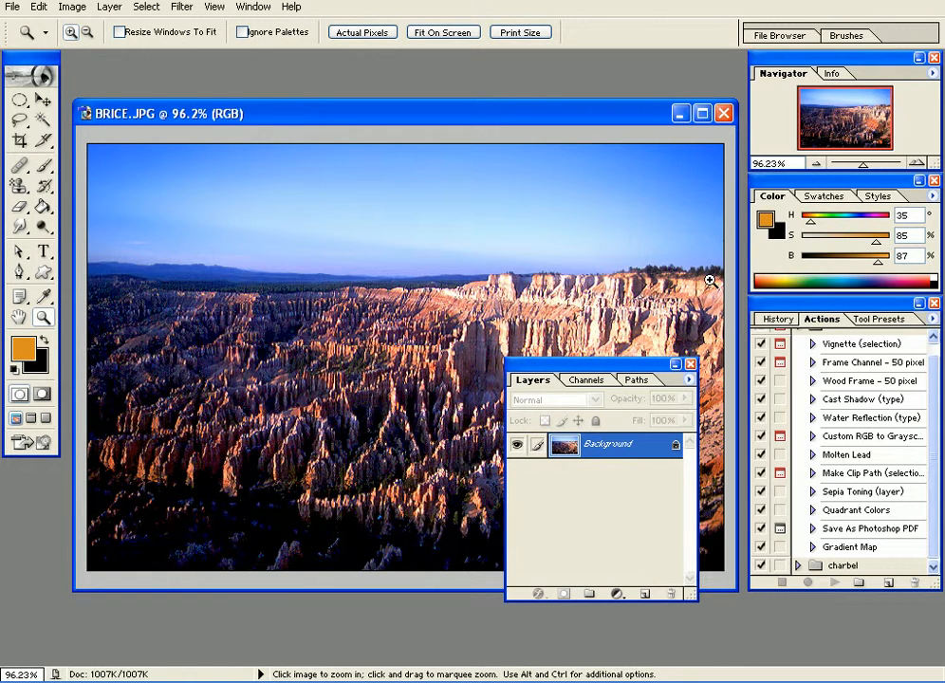
# Run the Sepia Toning (layer) action on the canyon image with the Move tool active
pyautogui.press('v')
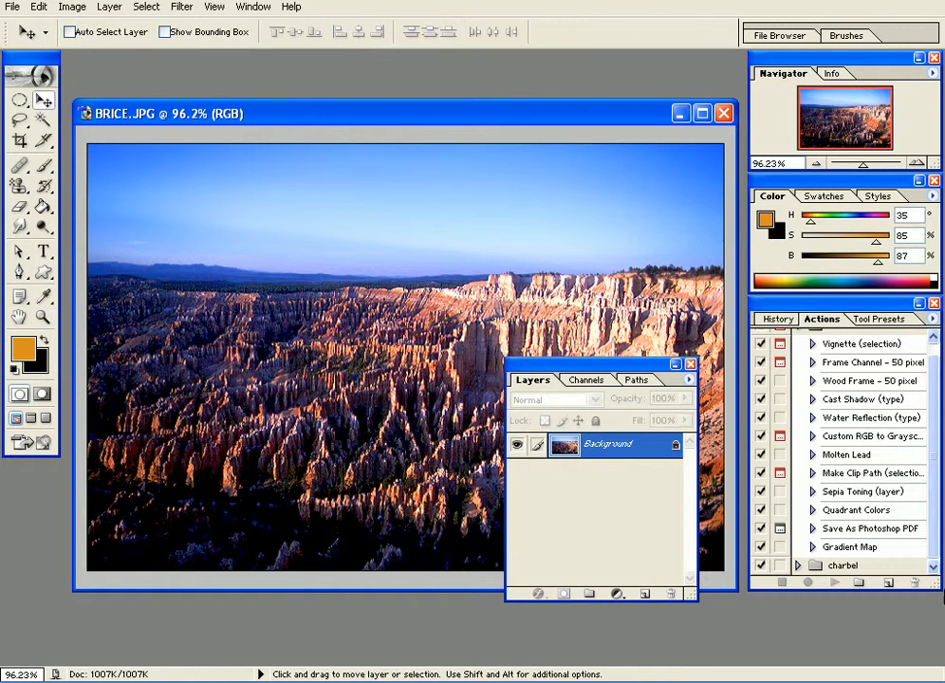
pyautogui.click(856, 495)
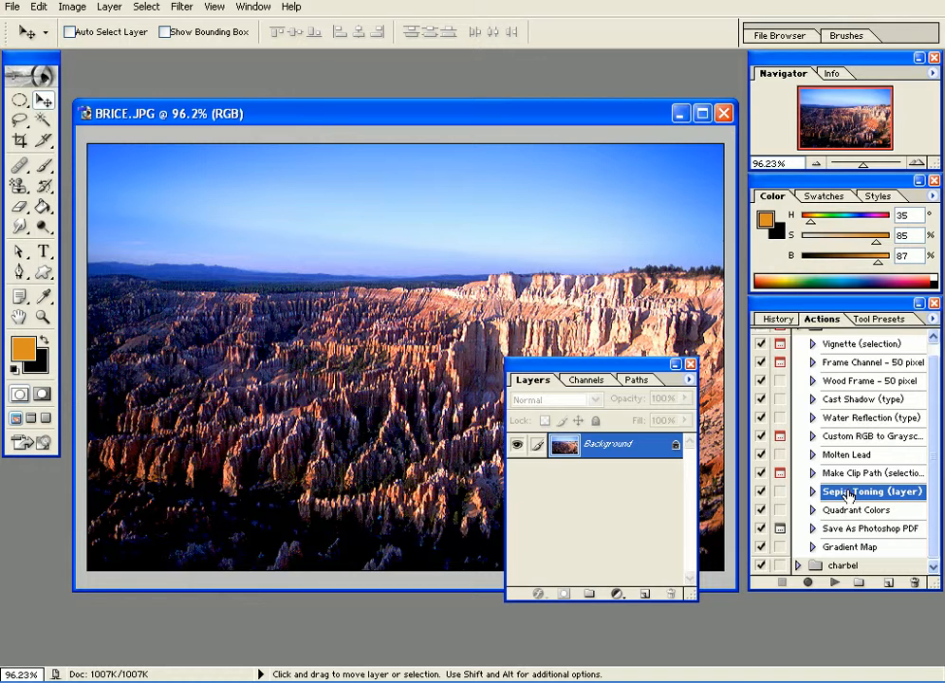
pyautogui.click(835, 584)
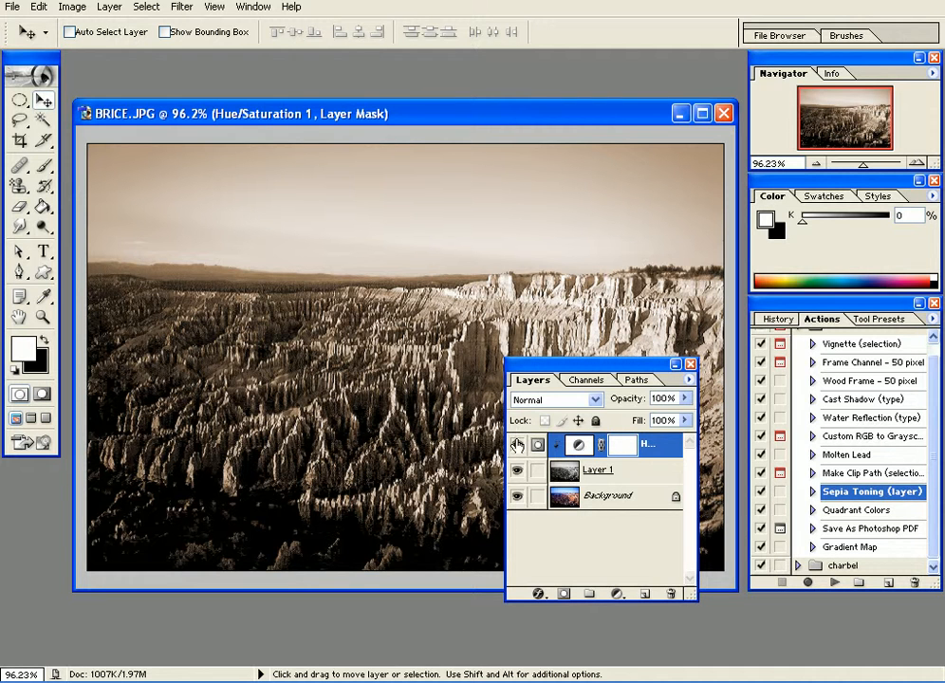
# Compare the sepia result with the original by showing only the Background layer and restoring the upper layers
pyautogui.keyDown('alt'); pyautogui.click(516, 497); pyautogui.keyUp('alt')
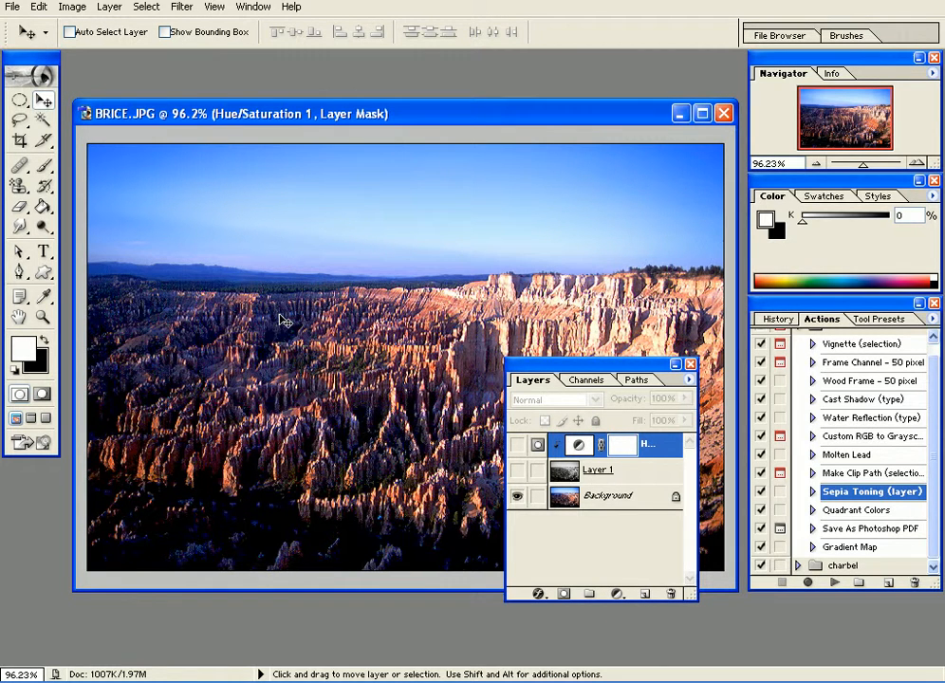
pyautogui.moveTo(520, 474); pyautogui.dragTo(519, 445)
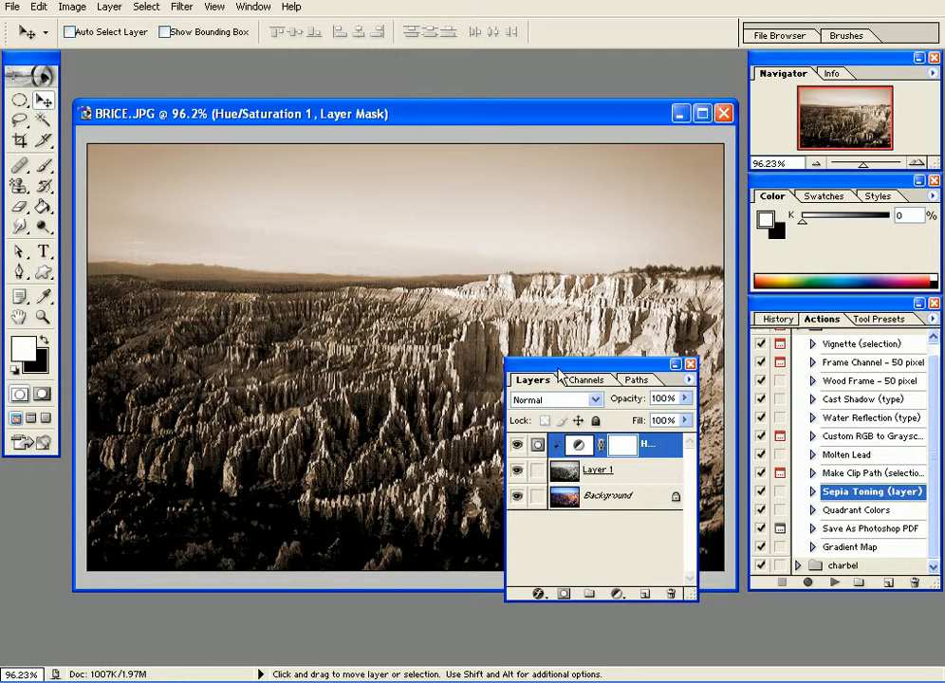
pyautogui.moveTo(578, 364); pyautogui.dragTo(569, 368)
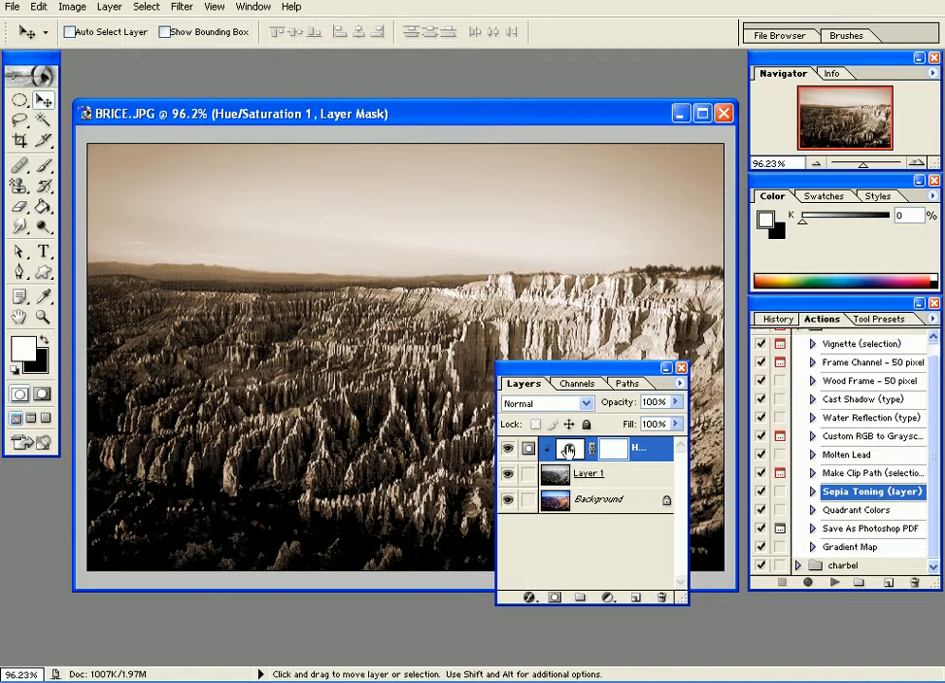
# Lower the Hue of the Hue/Saturation adjustment layer slightly for a redder sepia tone
pyautogui.doubleClick(568, 449)
pyautogui.moveTo(832, 302); pyautogui.dragTo(534, 34)
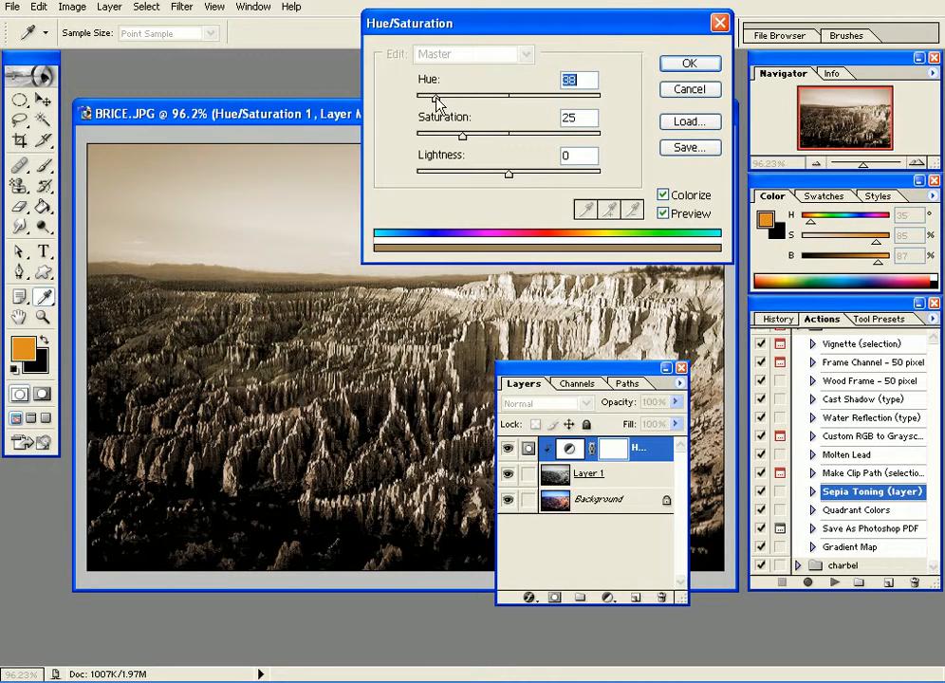
pyautogui.moveTo(432, 98); pyautogui.dragTo(428, 99)
pyautogui.click(688, 64)
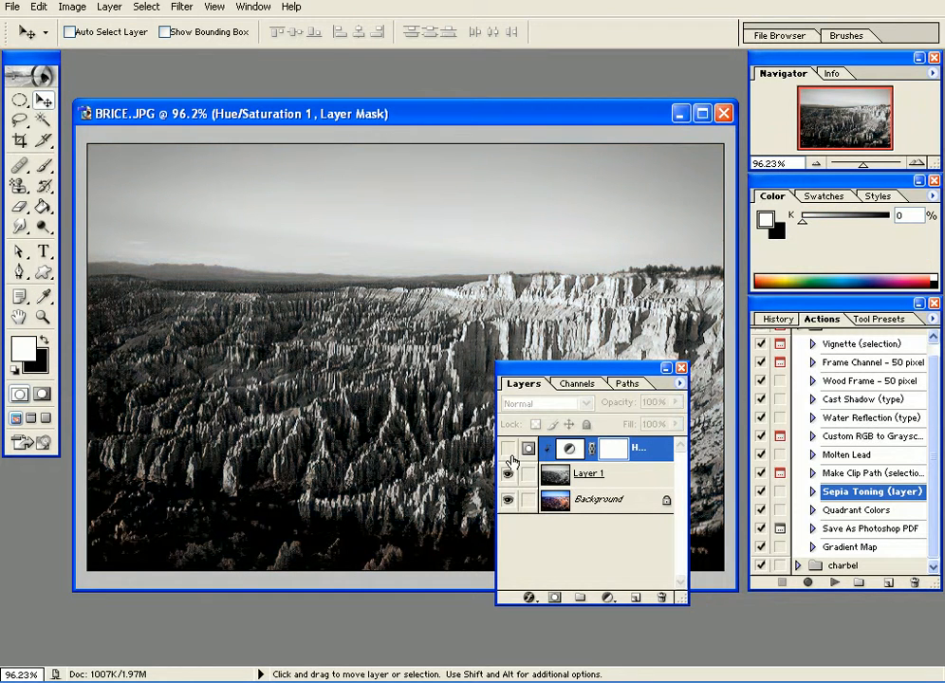
# Compare the toned image with the original through layer visibility, and review the recorded steps of the Sepia Toning (layer) action
pyautogui.click(508, 471)
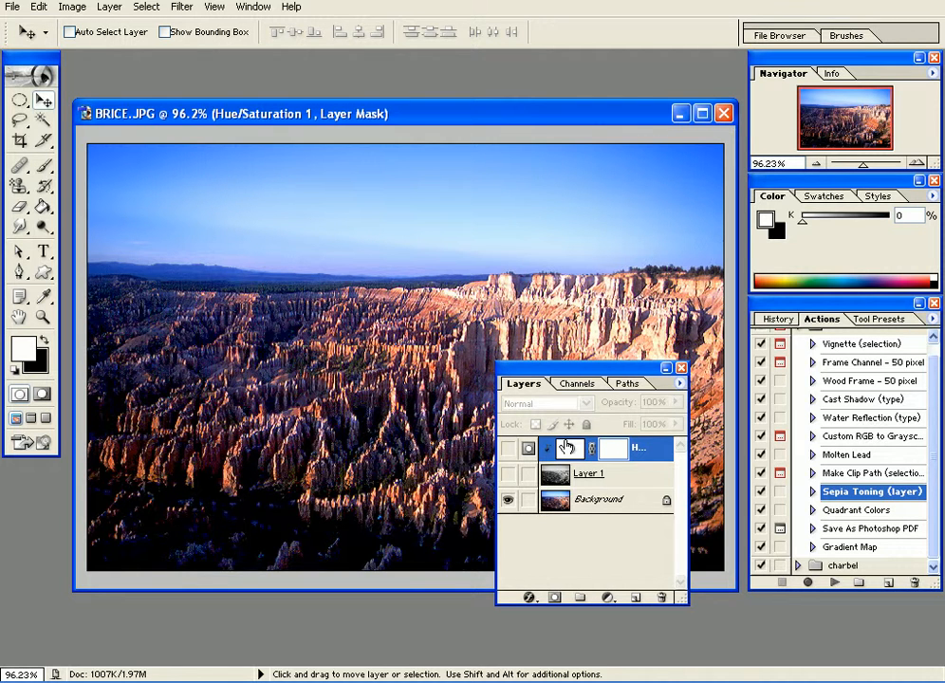
pyautogui.moveTo(508, 450); pyautogui.dragTo(507, 486)
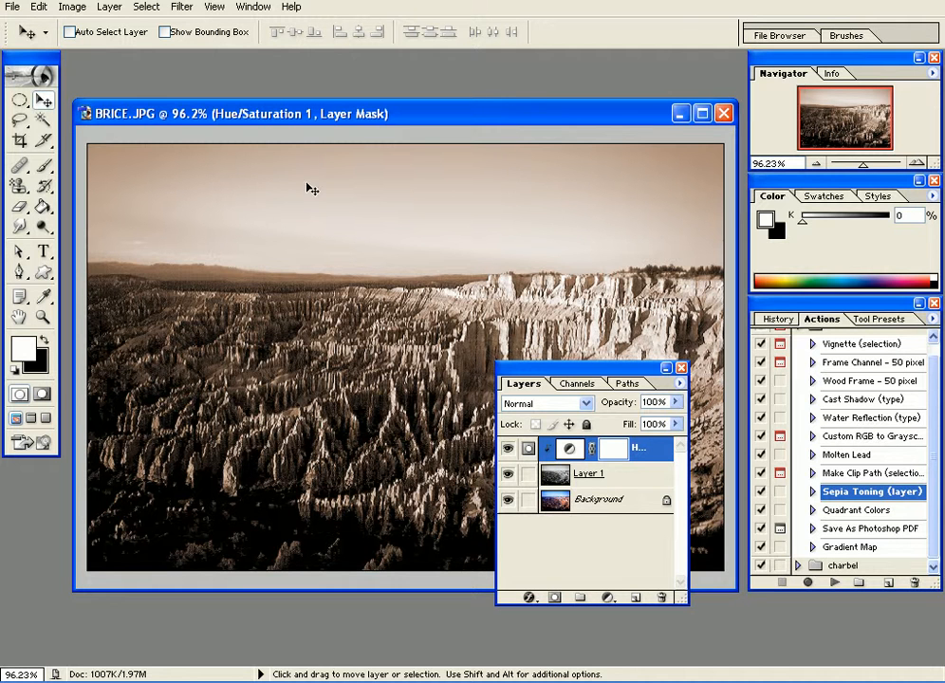
pyautogui.click(812, 493)
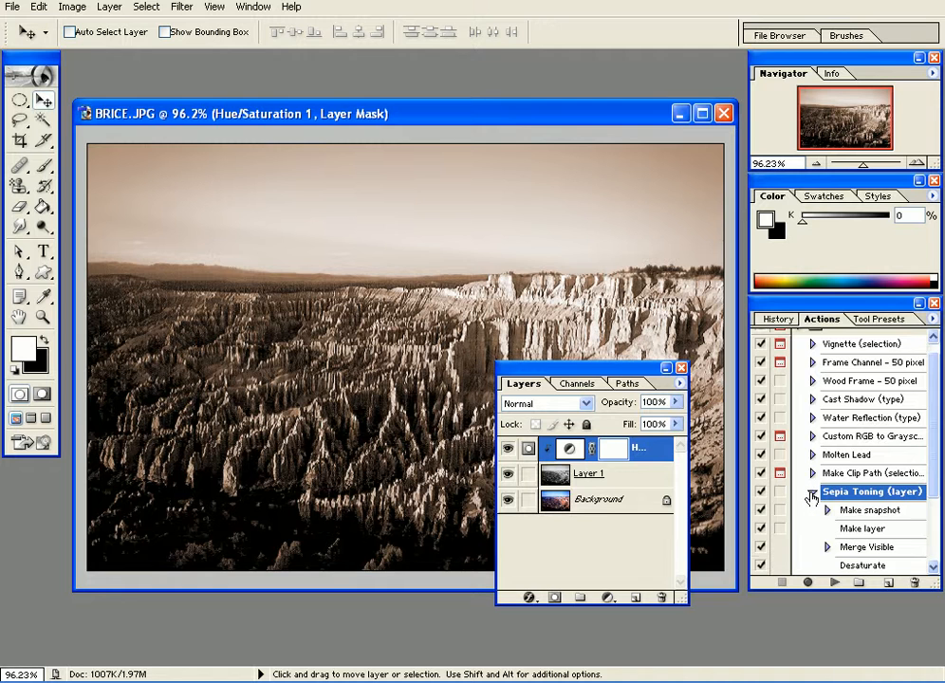
pyautogui.moveTo(935, 472); pyautogui.dragTo(939, 549)
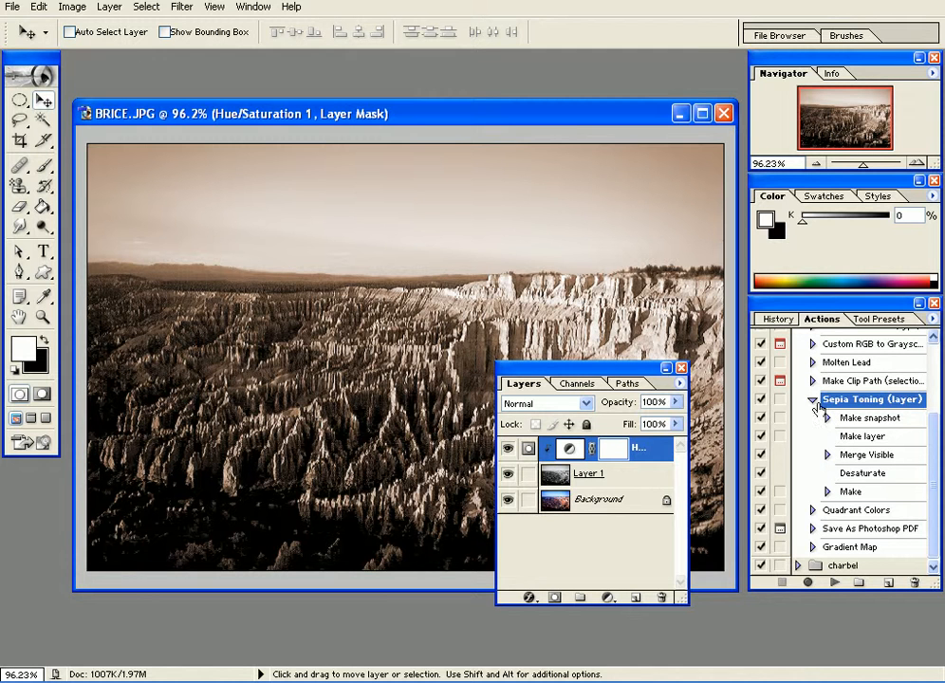
pyautogui.click(811, 399)
# Delete the Hue/Saturation layer and Layer 1, and run the Quadrant Colors action on the original image
pyautogui.moveTo(653, 454); pyautogui.dragTo(664, 597)
pyautogui.click(844, 512)
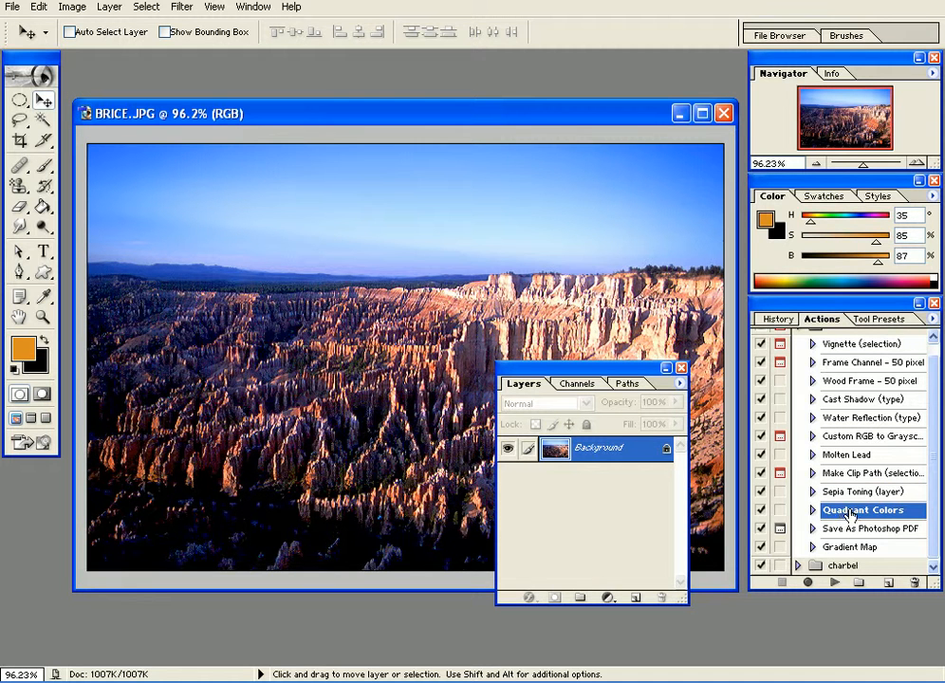
pyautogui.click(834, 582)
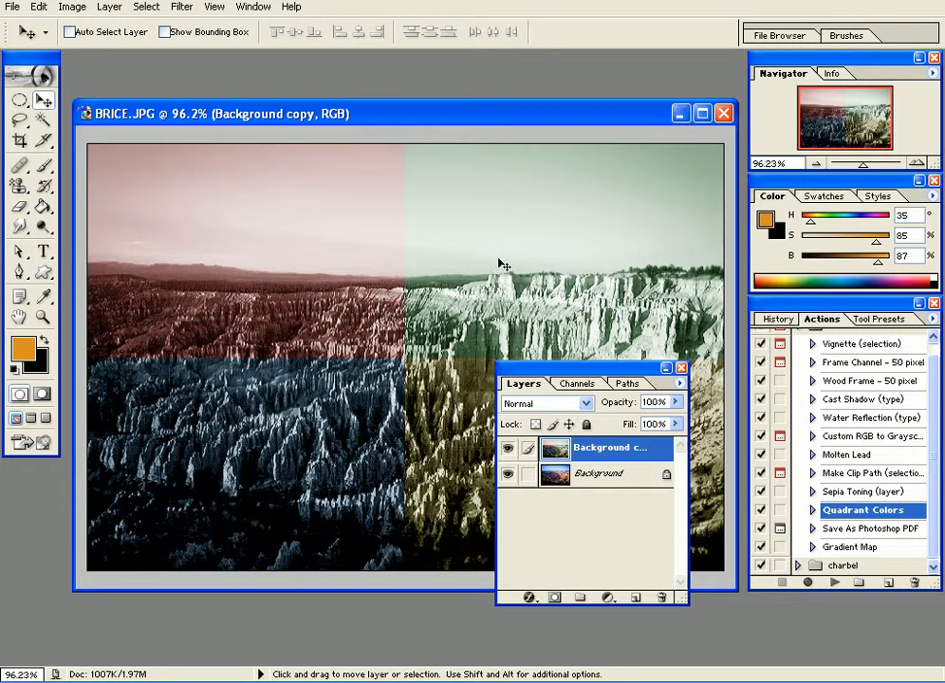
# Compare the quadrant colouring with the original by toggling the Background copy layer's visibility, and delete that layer
pyautogui.moveTo(578, 374); pyautogui.dragTo(584, 443)
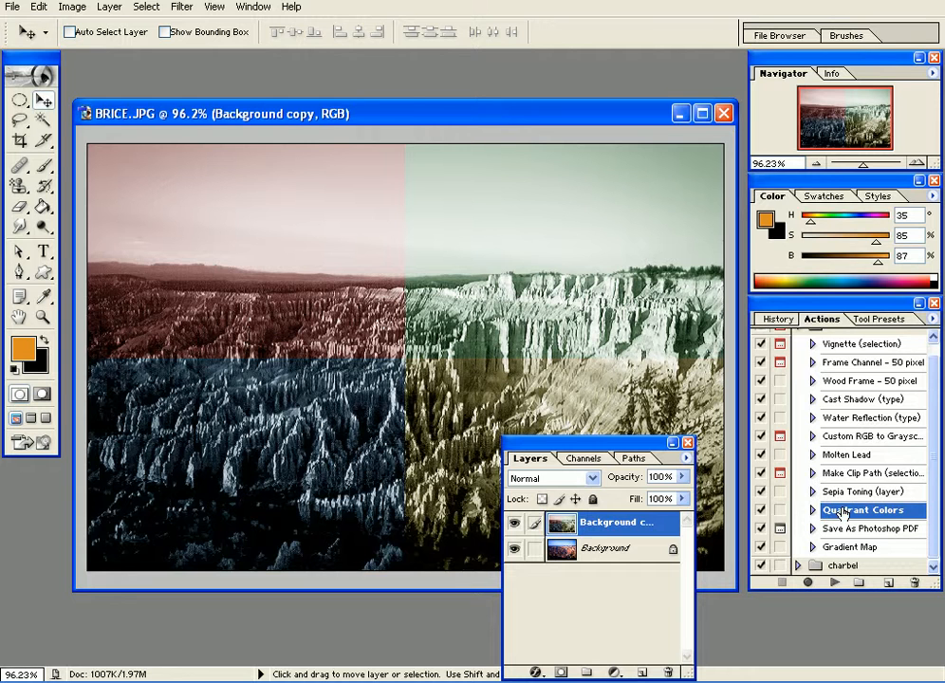
pyautogui.moveTo(547, 442); pyautogui.dragTo(549, 399)
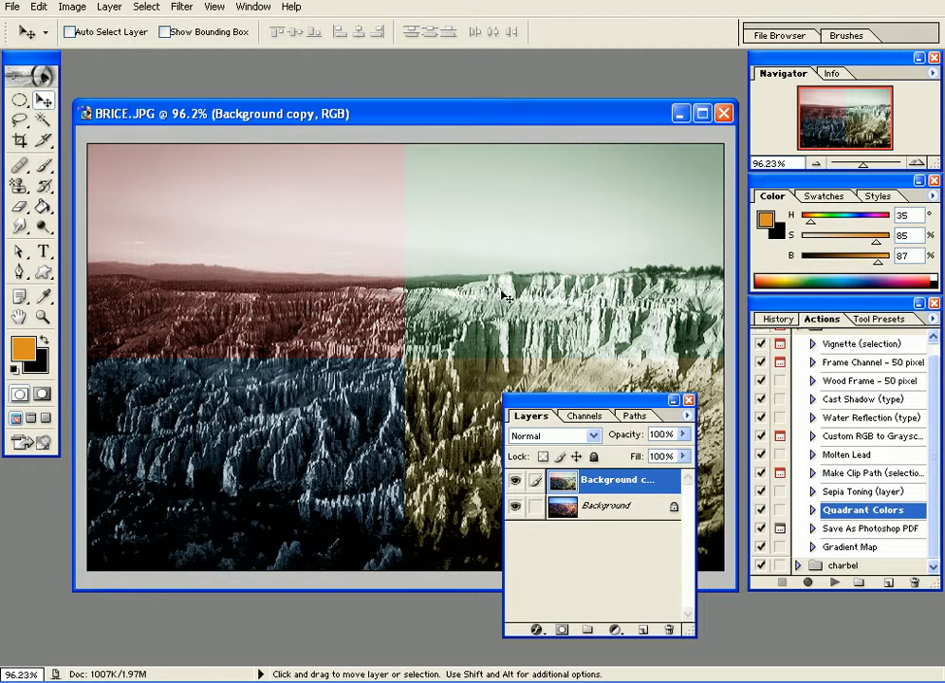
pyautogui.click(515, 482)
pyautogui.click(515, 482)
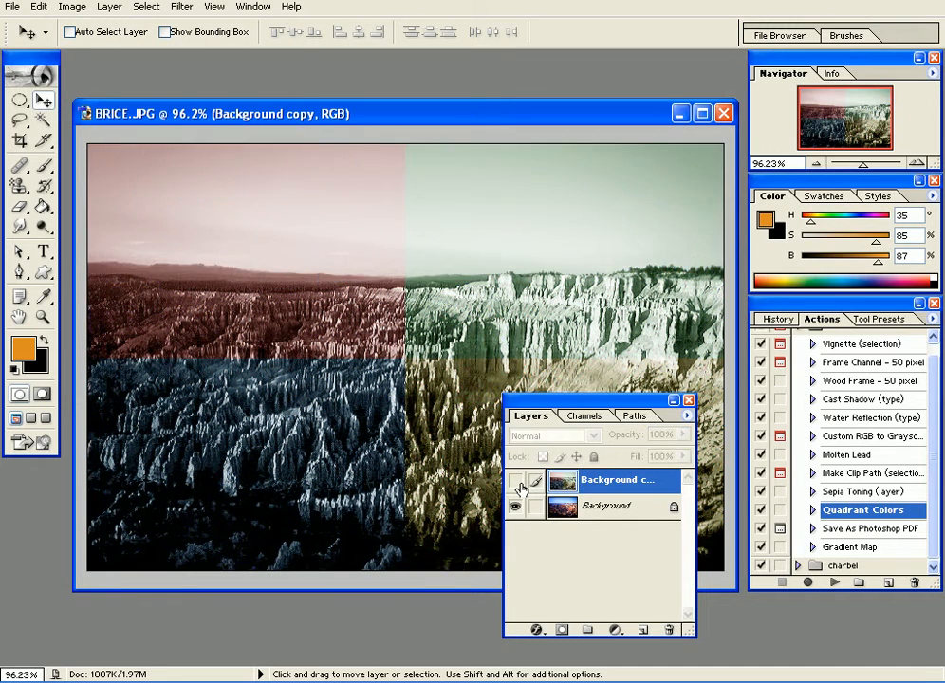
pyautogui.click(517, 483)
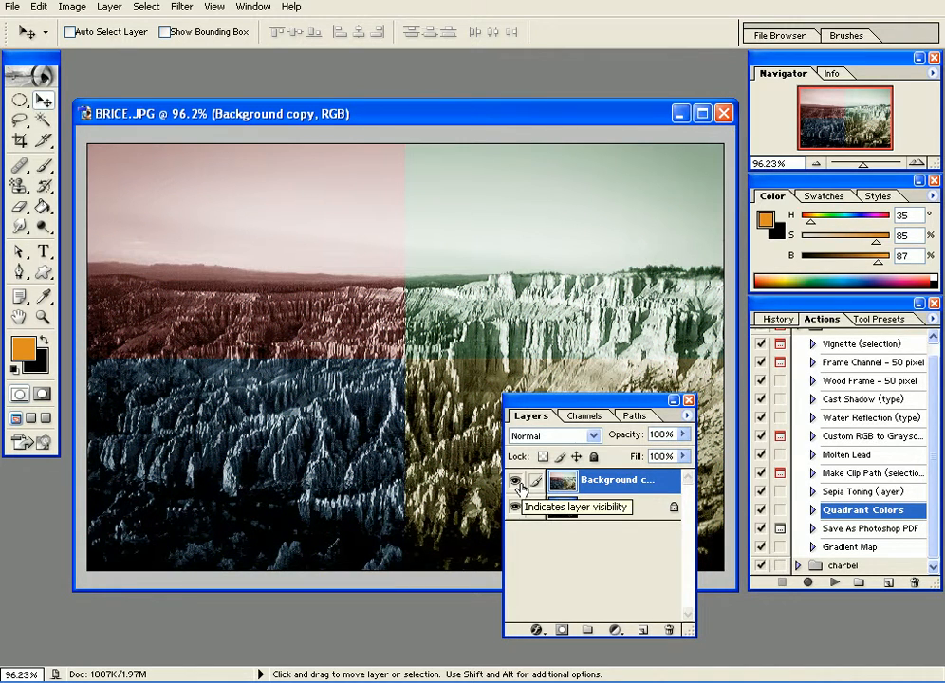
pyautogui.moveTo(654, 480); pyautogui.dragTo(668, 629)
# Expand the Quadrant Colors action and examine its recorded steps
pyautogui.click(812, 511)
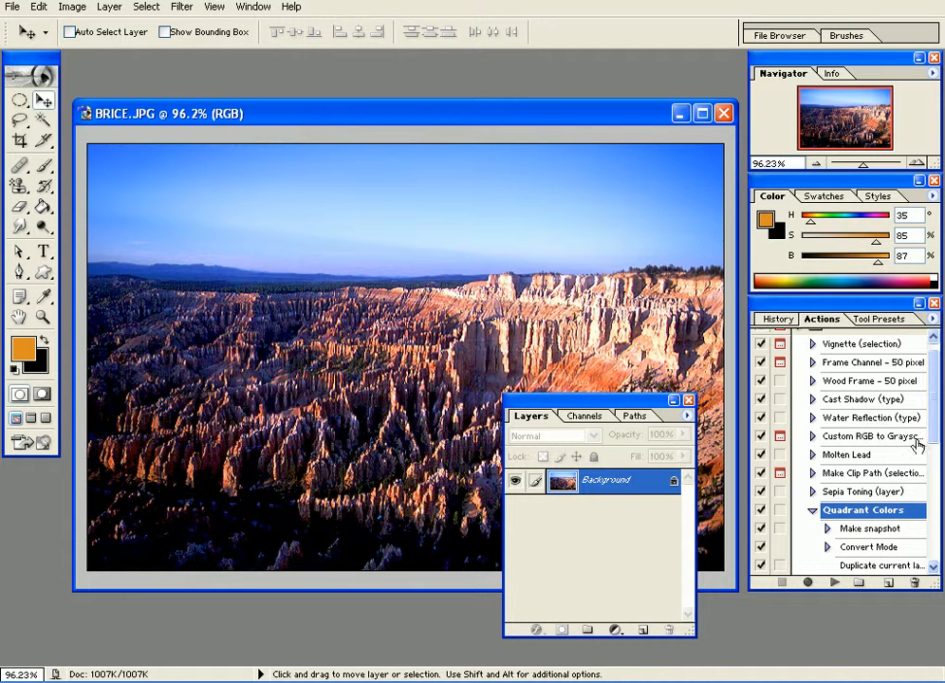
pyautogui.moveTo(932, 436); pyautogui.dragTo(932, 509)
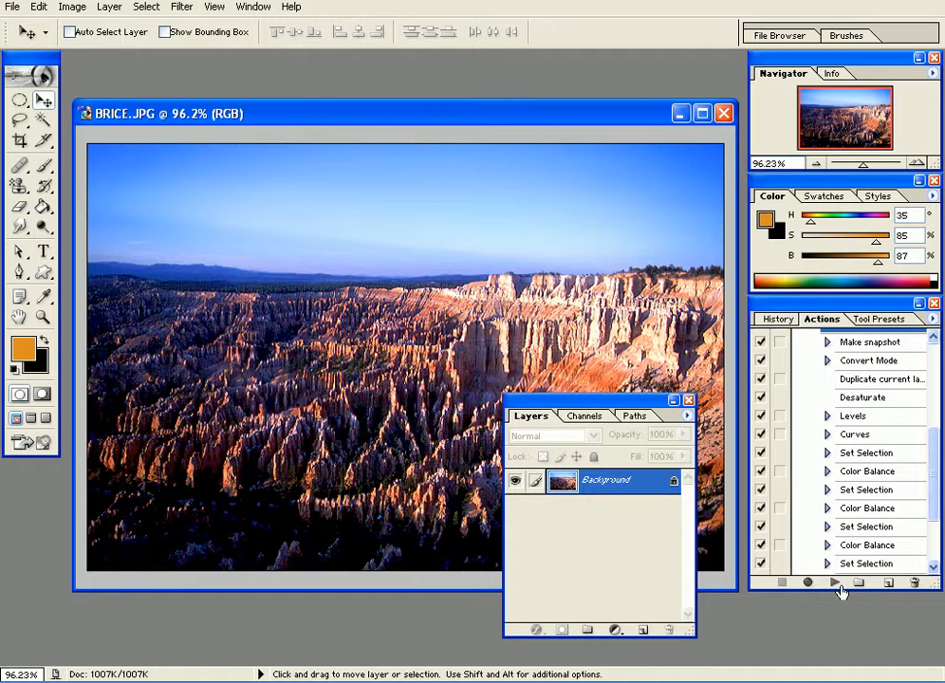
# Collapse the Quadrant Colors action and return to the beginning of the default actions
pyautogui.moveTo(928, 437); pyautogui.dragTo(923, 406)
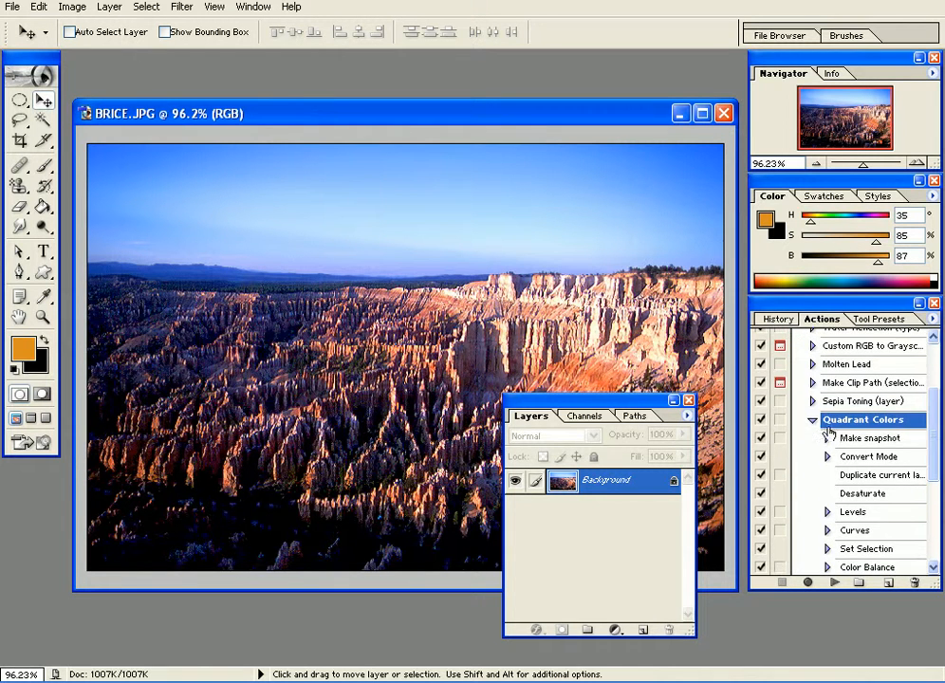
pyautogui.click(811, 419)
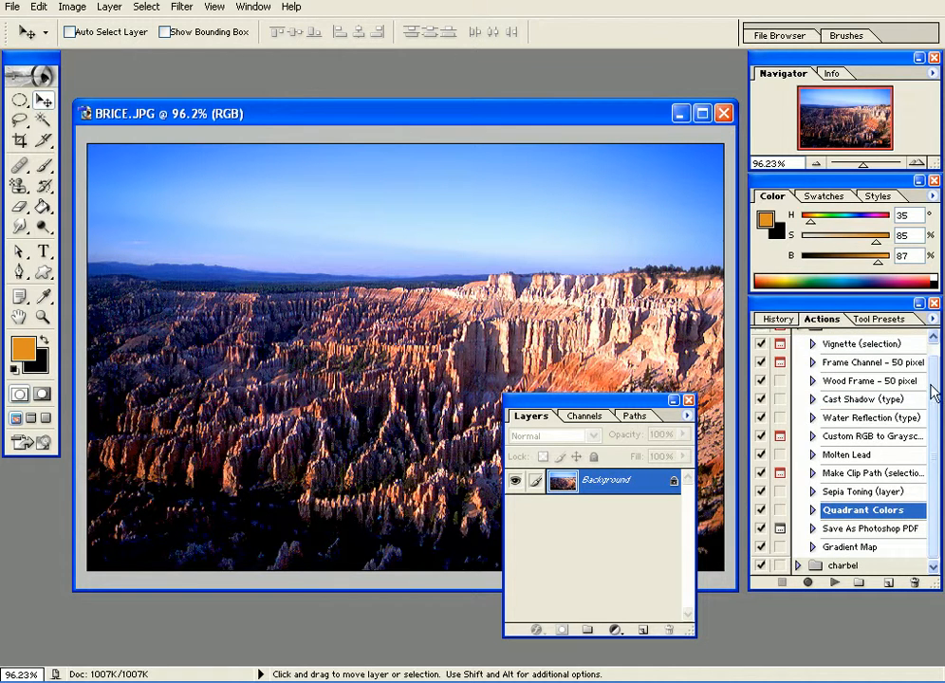
pyautogui.scroll(1, 937, 384)
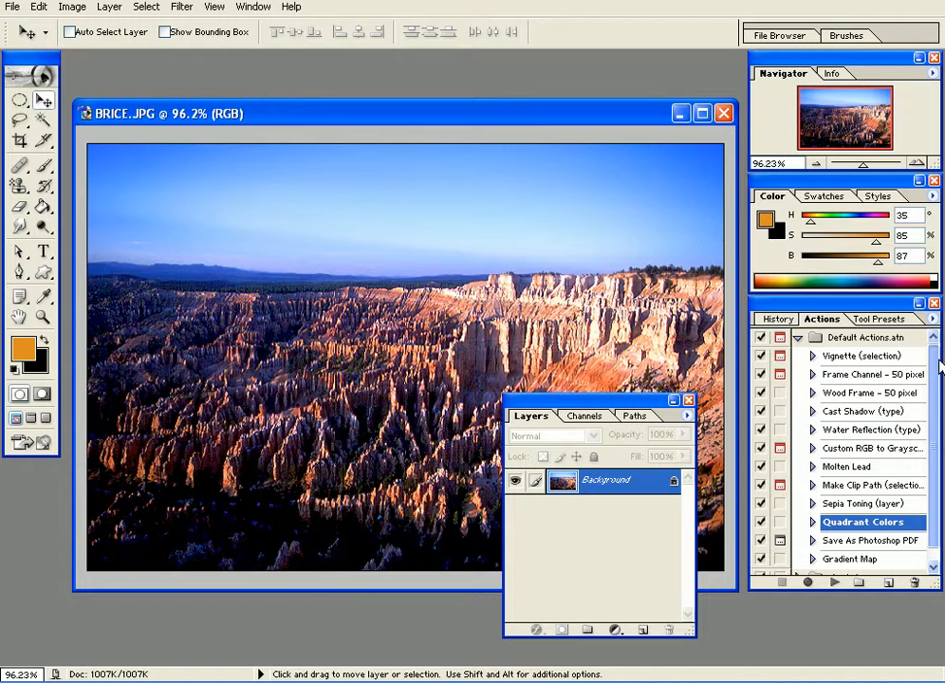
# Try to run the Vignette (selection) action on the photo without a selection, stopping it at the Feather step
pyautogui.click(842, 358)
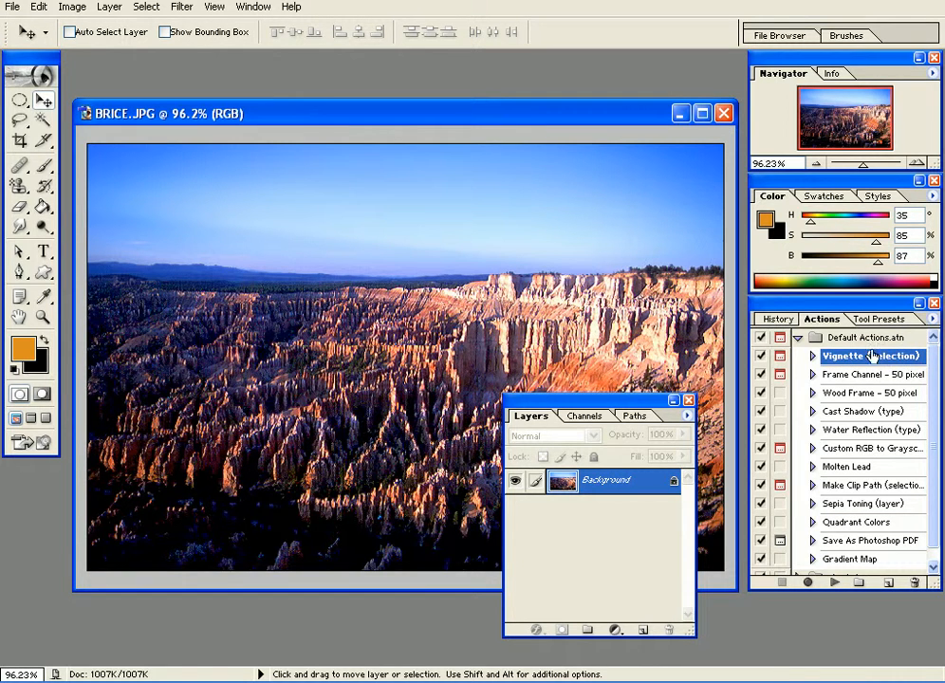
pyautogui.click(835, 582)
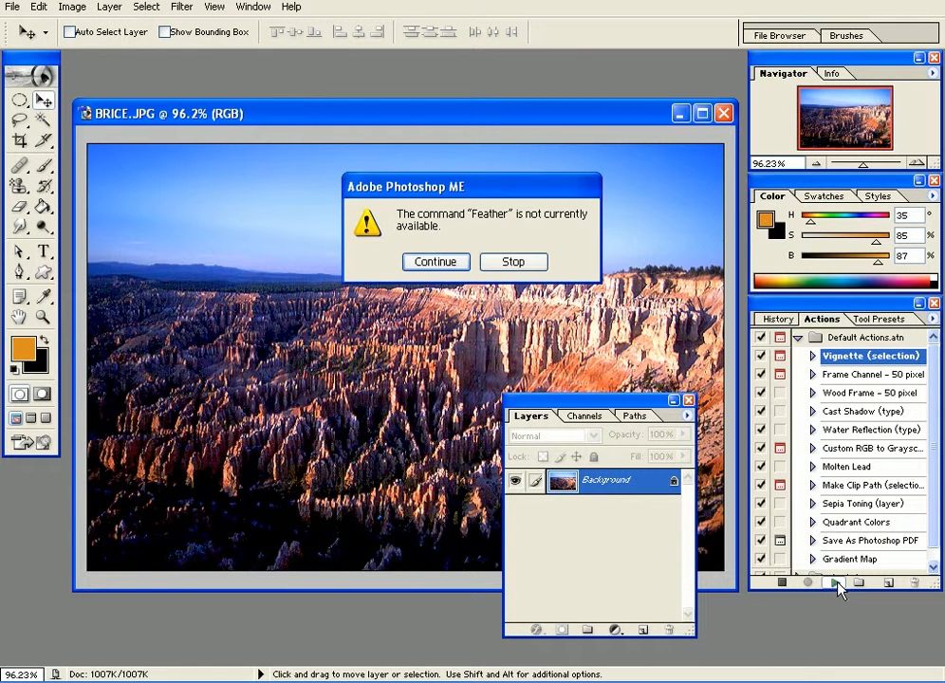
pyautogui.click(509, 267)
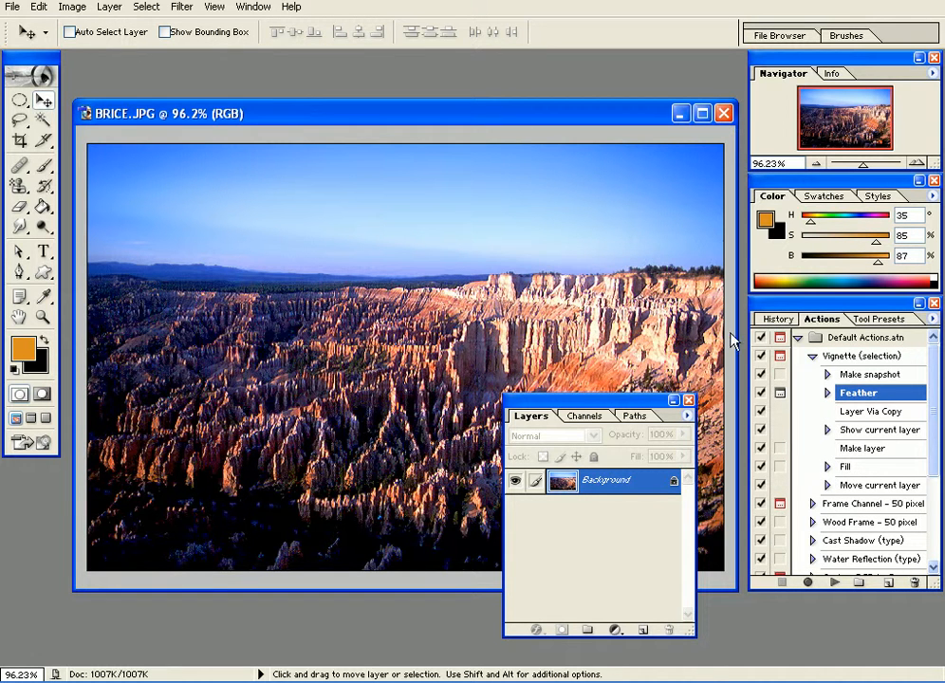
pyautogui.click(812, 356)
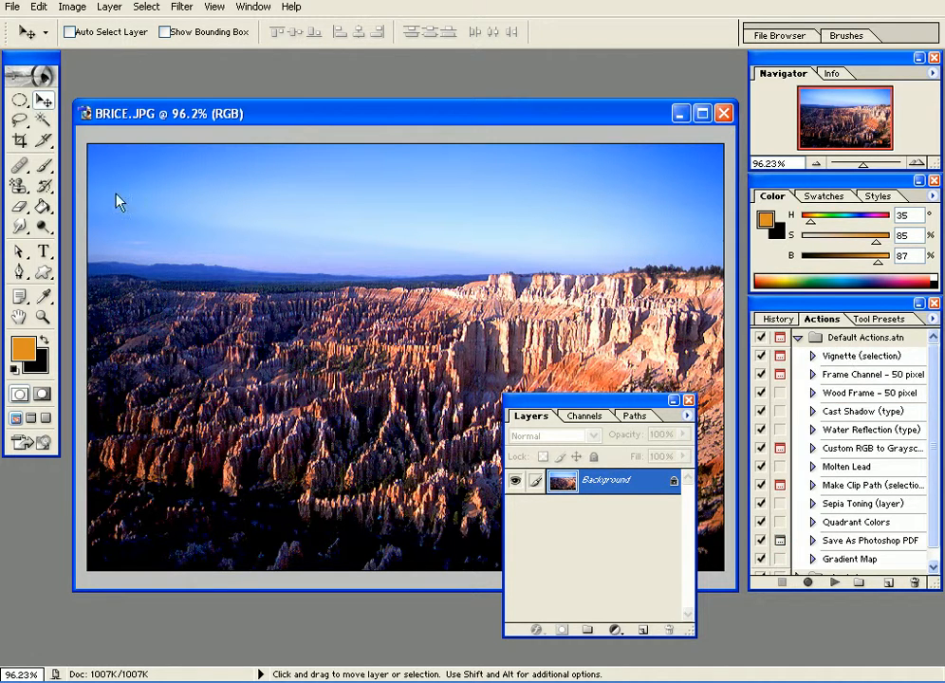
# Draw an elliptical selection around the middle of the photo and run the Vignette (selection) action with a feather radius of 5 pixels
pyautogui.click(19, 99)
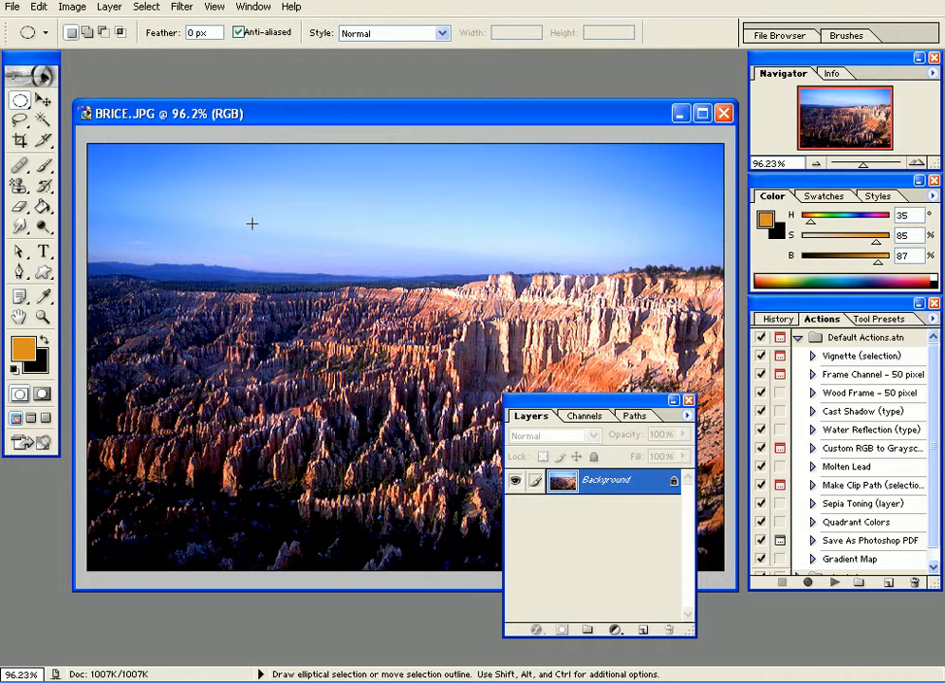
pyautogui.moveTo(345, 312); pyautogui.dragTo(556, 485)
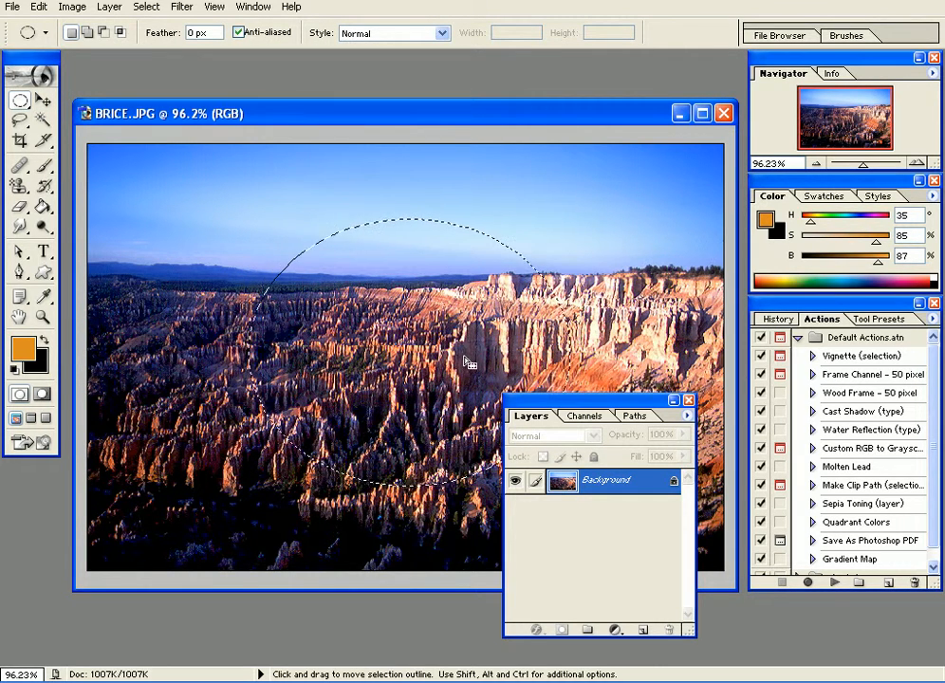
pyautogui.click(817, 355)
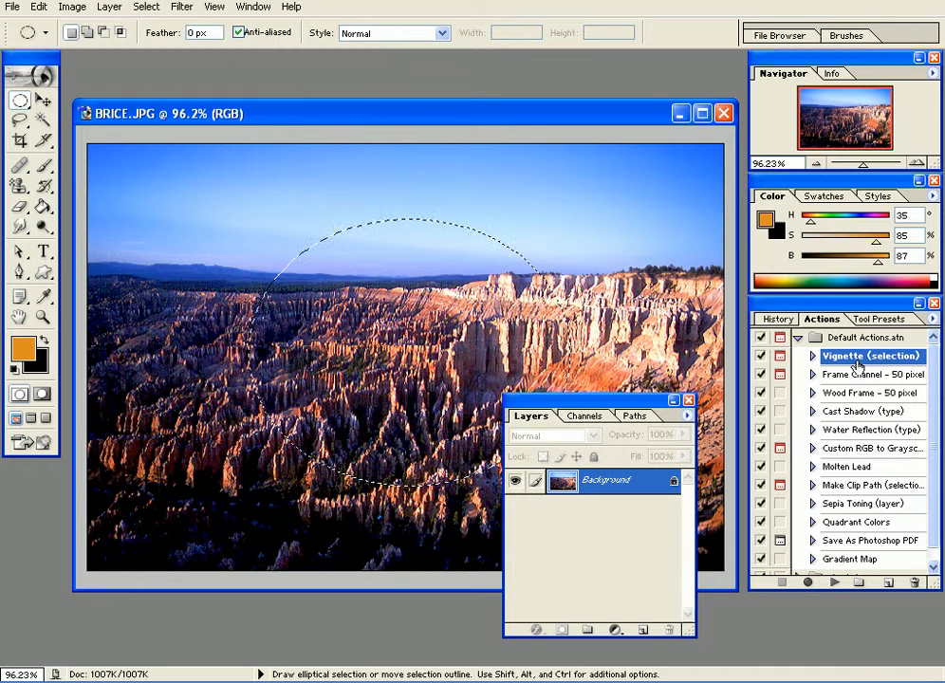
pyautogui.click(836, 583)
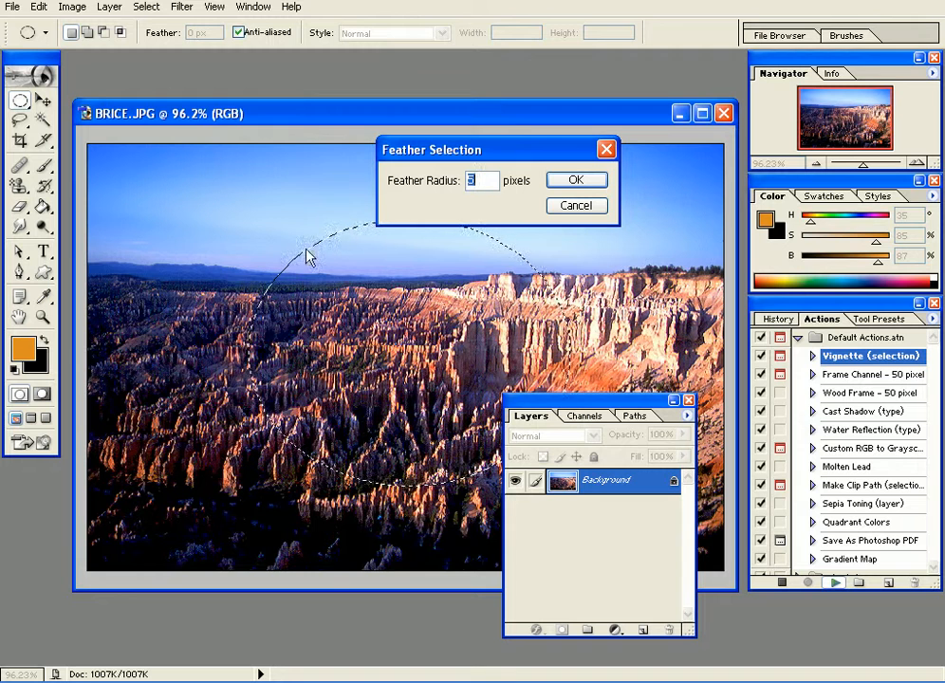
pyautogui.click(575, 179)
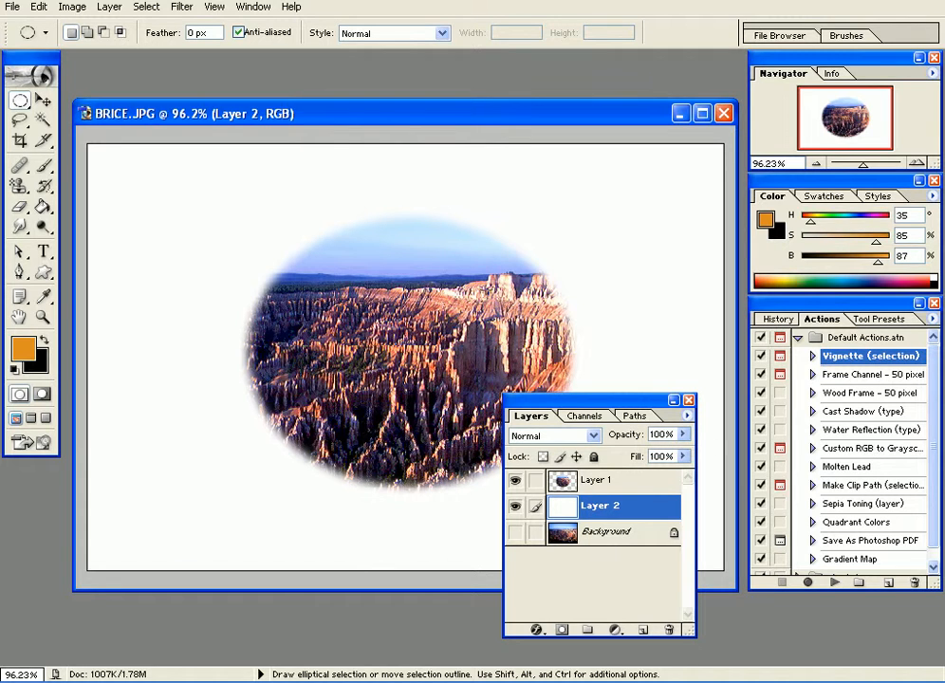
# Delete the vignette layers Layer 1 and Layer 2, and run the Wood Frame - 50 pixel action on the original photo
pyautogui.moveTo(612, 483); pyautogui.dragTo(668, 629)
pyautogui.moveTo(643, 489); pyautogui.dragTo(668, 630)
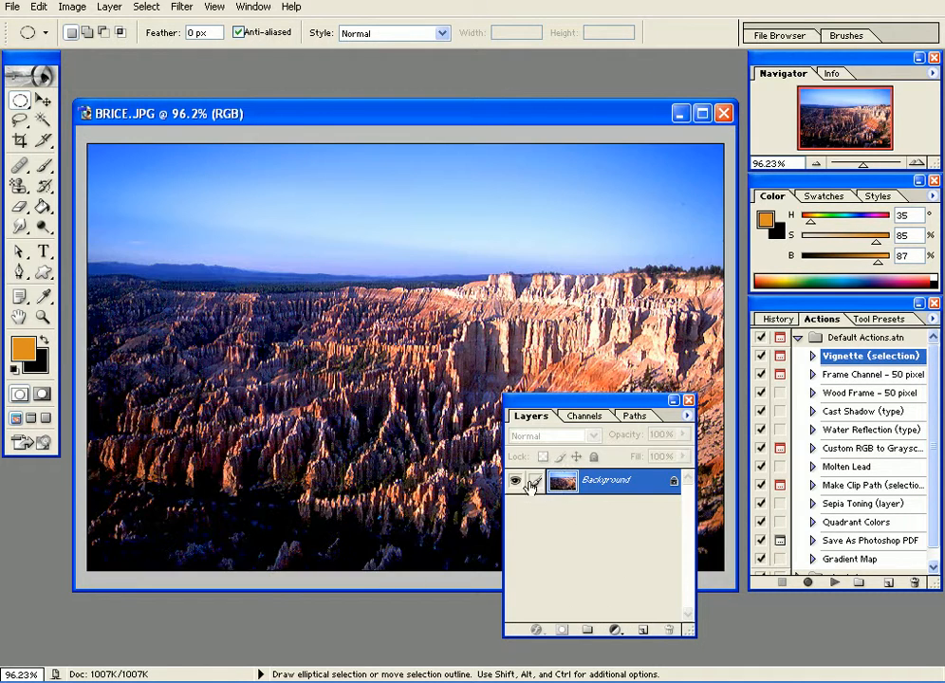
pyautogui.click(868, 393)
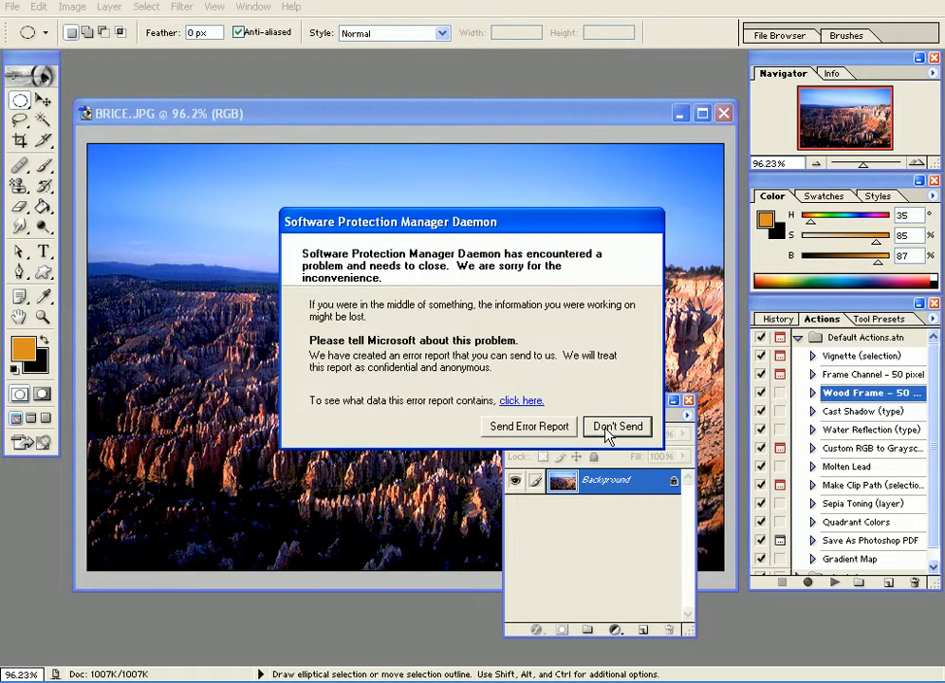
pyautogui.click(616, 427)
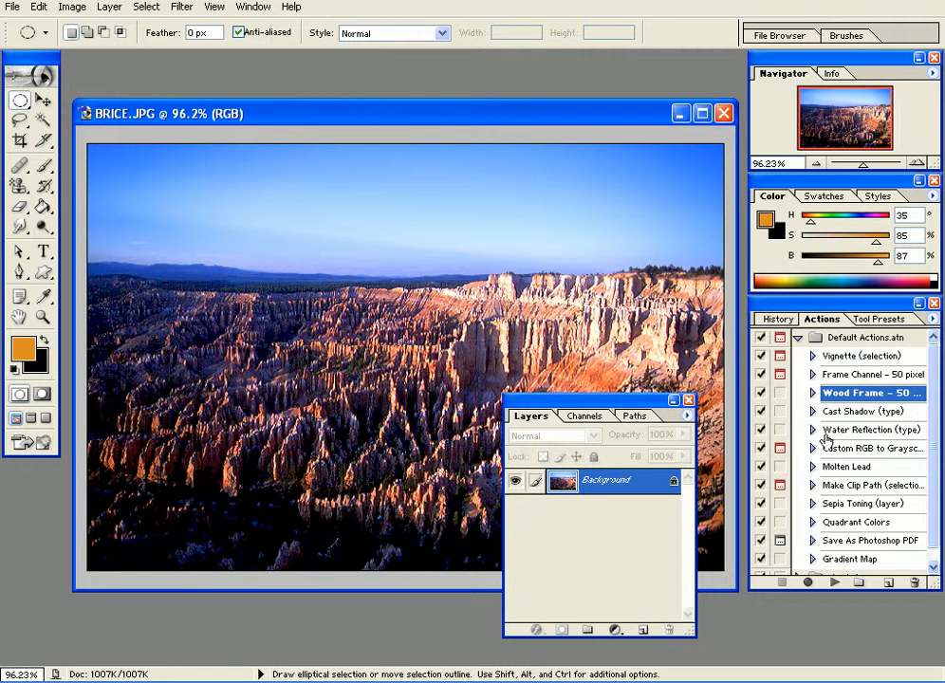
pyautogui.click(834, 582)
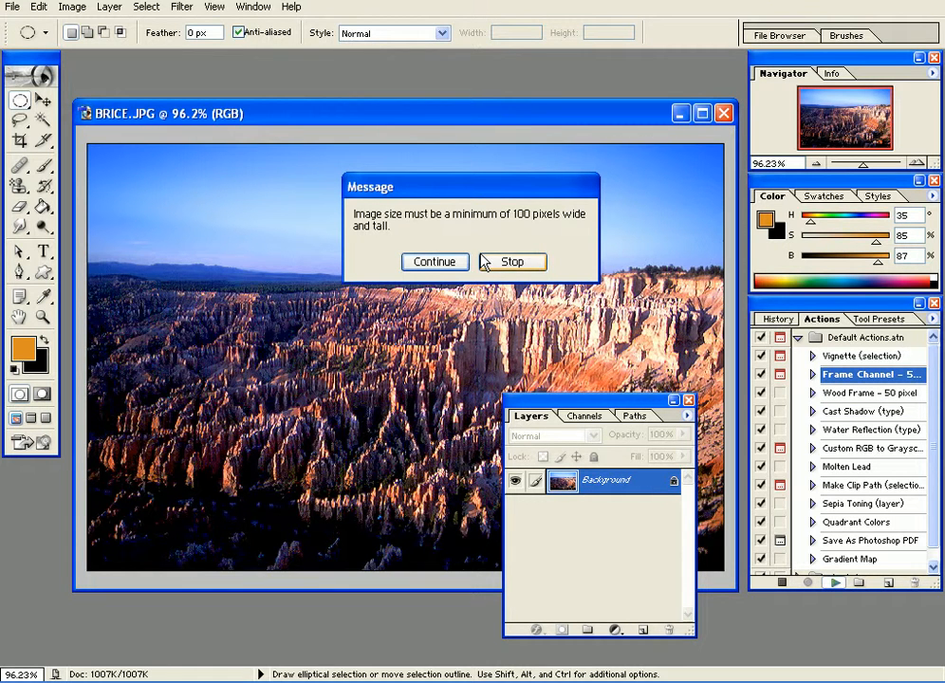
pyautogui.click(449, 262)
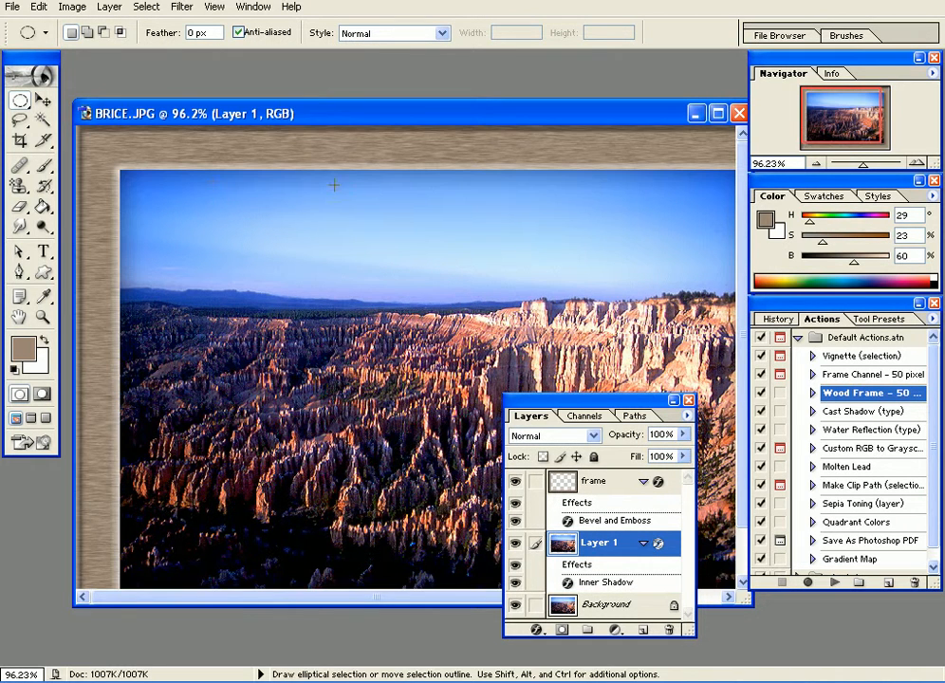
# Inspect the wood frame along all edges of the photo
pyautogui.scroll(-2, 652, 292)
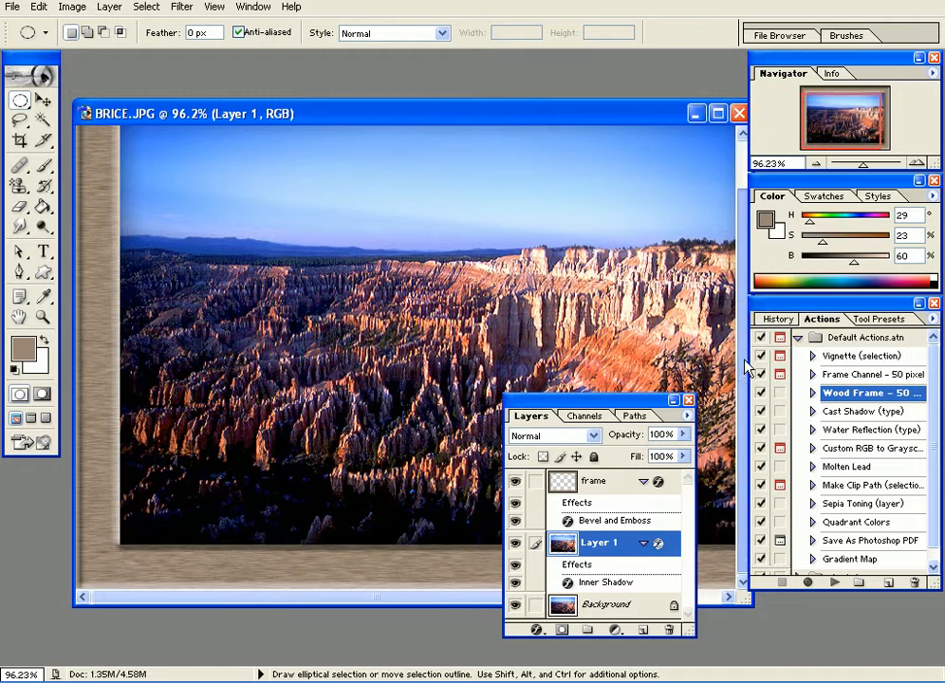
pyautogui.moveTo(440, 594); pyautogui.dragTo(376, 602)
pyautogui.scroll(2, 742, 255)
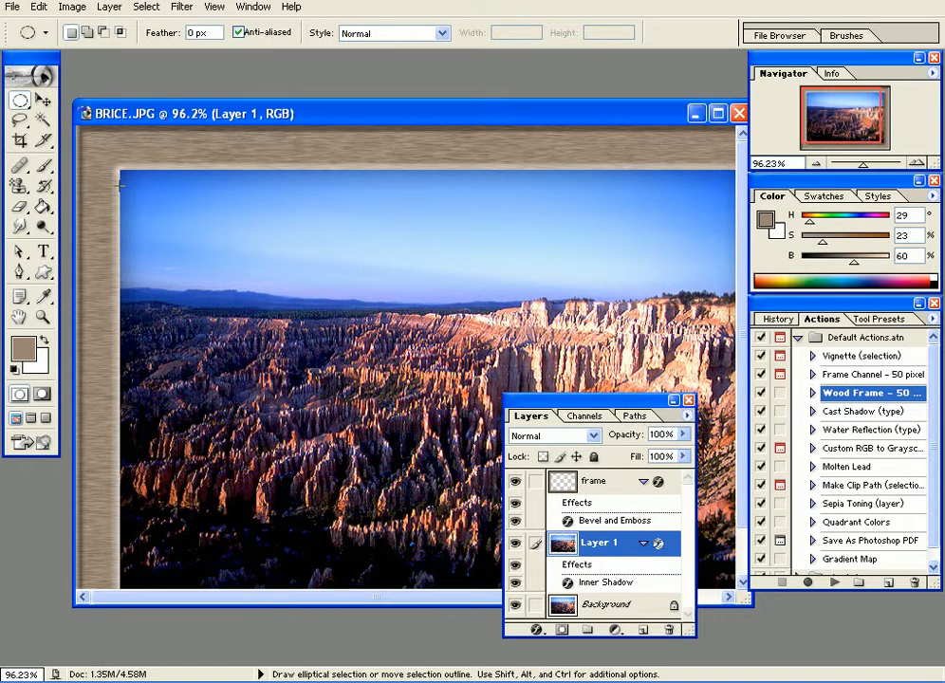
pyautogui.moveTo(372, 375); pyautogui.dragTo(303, 276)
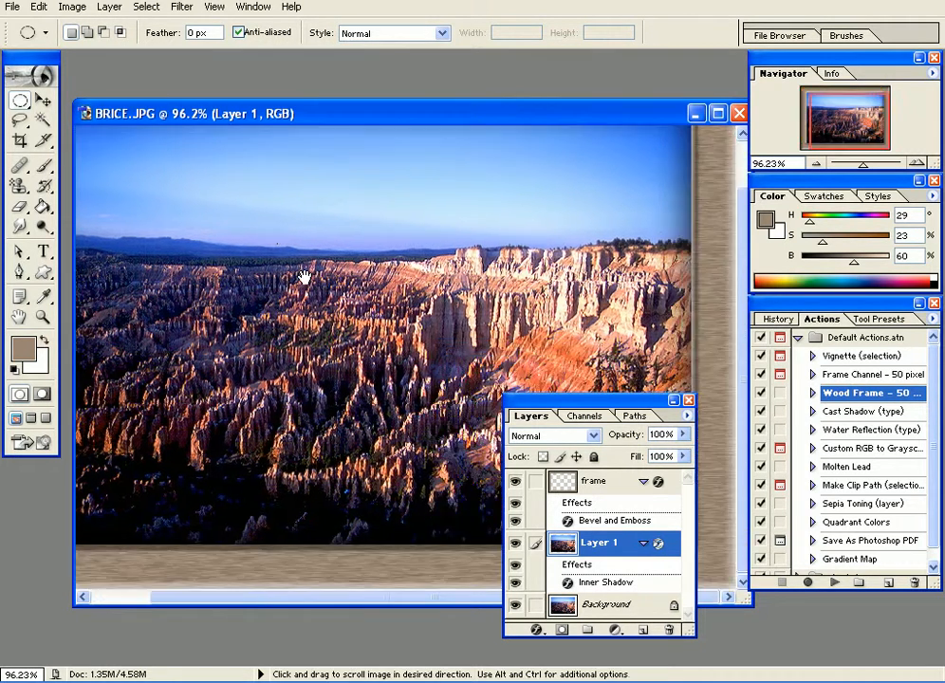
pyautogui.moveTo(322, 330); pyautogui.dragTo(365, 364)
pyautogui.moveTo(617, 504); pyautogui.dragTo(517, 544)
# Check what Layer 1 and the Background contribute through layer visibility, and delete the frame layer and Layer 1
pyautogui.click(513, 547)
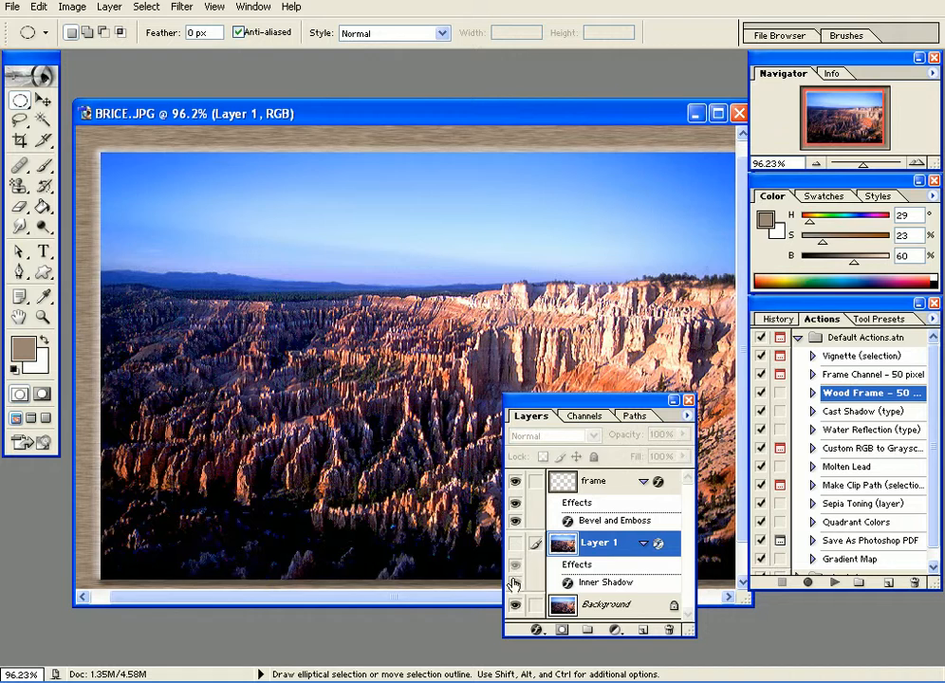
pyautogui.click(514, 605)
pyautogui.press('space')
pyautogui.moveTo(232, 248); pyautogui.dragTo(524, 204)
pyautogui.moveTo(614, 491); pyautogui.dragTo(668, 626)
pyautogui.press('space')
pyautogui.moveTo(447, 239); pyautogui.dragTo(406, 265)
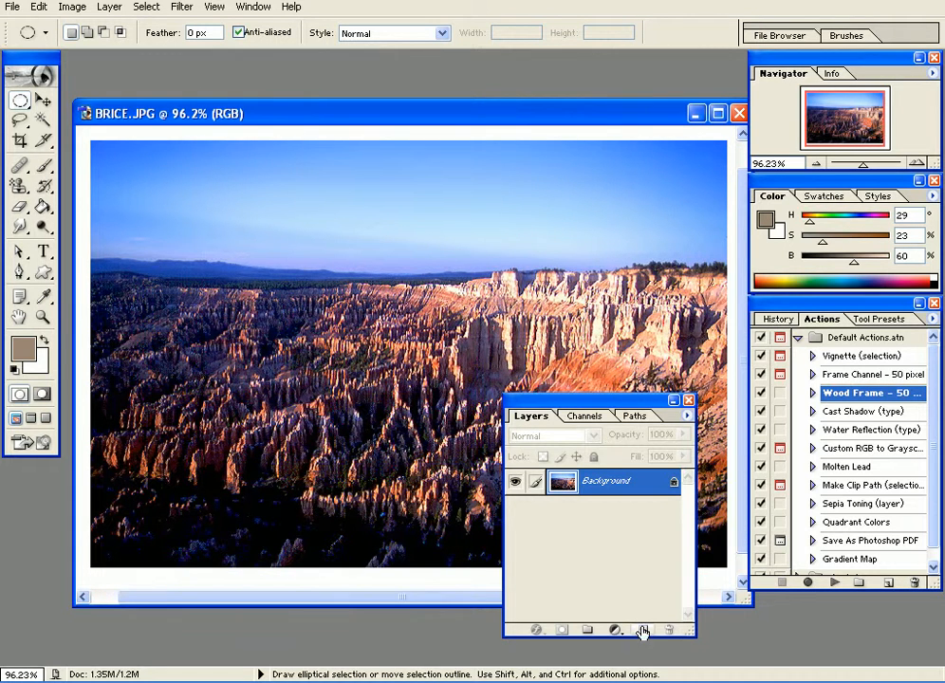
# Add the text ANIMATION in Arial Black at 72.16 pt over the photo and move it towards the middle
pyautogui.click(43, 252)
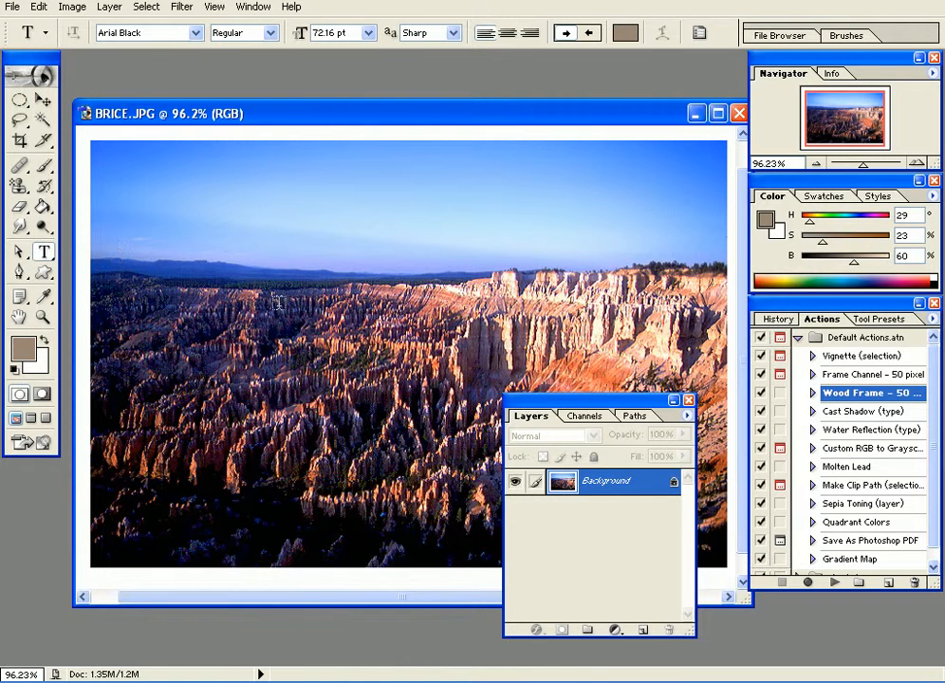
pyautogui.click(397, 326)
pyautogui.write('ANIMATION')
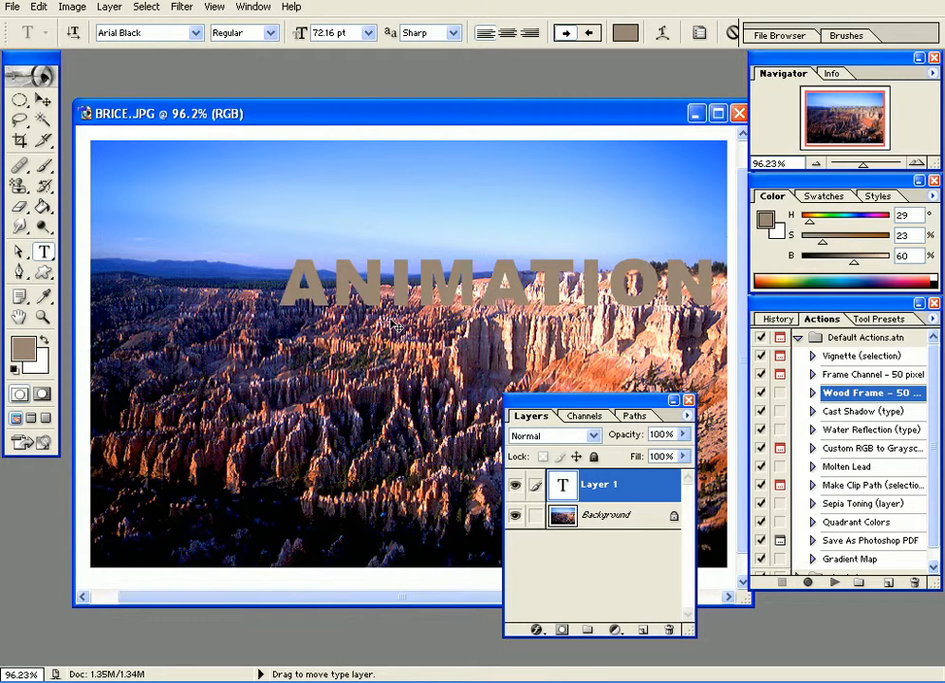
pyautogui.click(43, 100)
pyautogui.moveTo(384, 297); pyautogui.dragTo(314, 324)
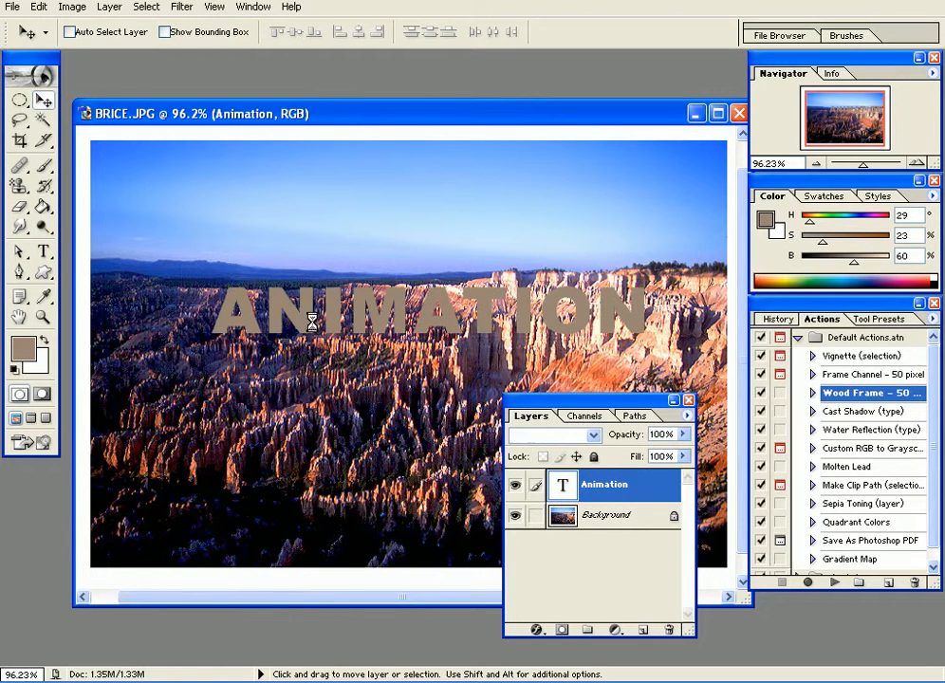
# Replace the hidden Background photo with a new white-filled layer beneath the text, and centre the text on it
pyautogui.click(514, 515)
pyautogui.click(644, 629)
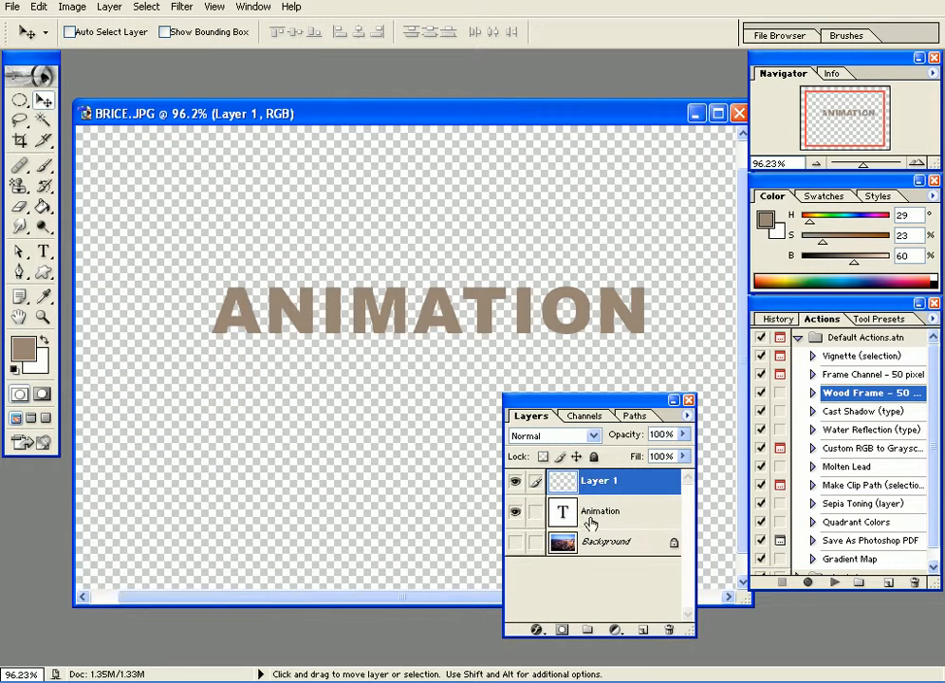
pyautogui.moveTo(607, 484); pyautogui.dragTo(595, 526)
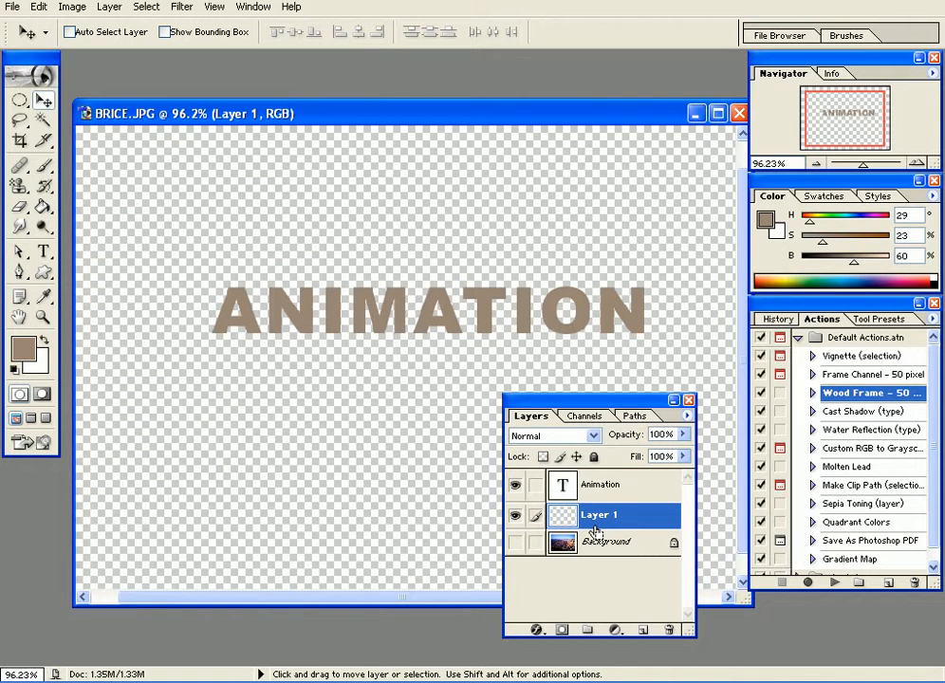
pyautogui.hotkey('ctrl', 'BackSpace')
pyautogui.click(624, 486)
pyautogui.moveTo(415, 314); pyautogui.dragTo(393, 328)
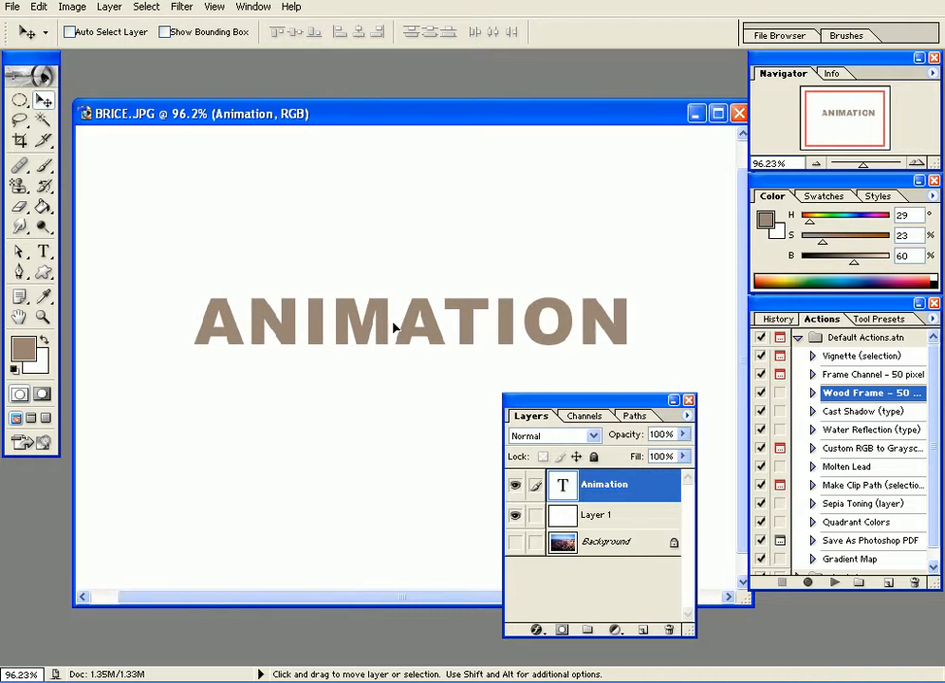
# Move the actions list over the canvas and load the Text Effects action set
pyautogui.click(931, 320)
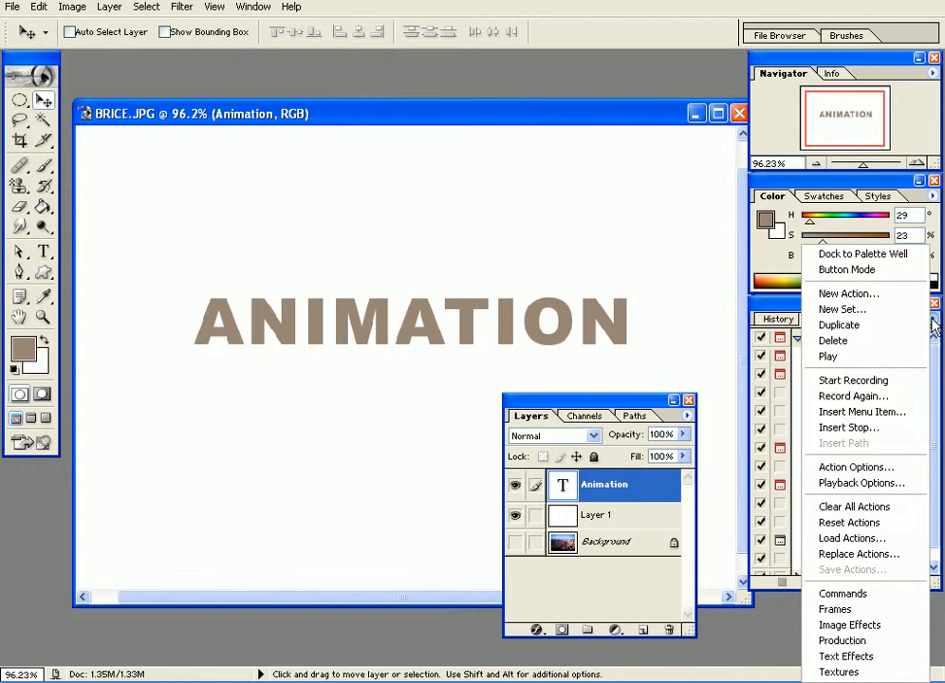
pyautogui.moveTo(783, 307); pyautogui.dragTo(464, 147)
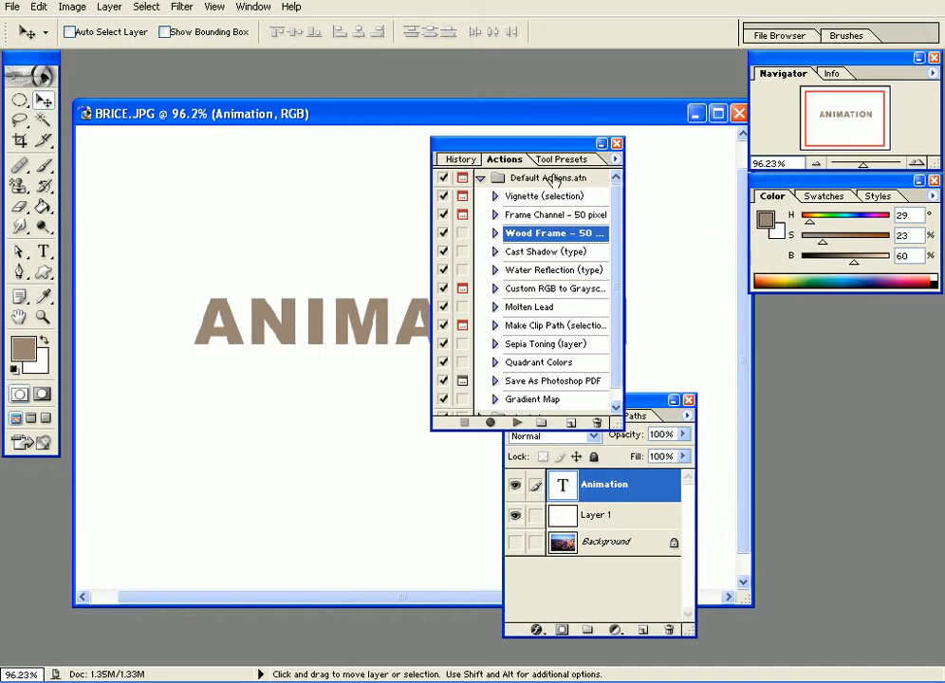
pyautogui.click(615, 160)
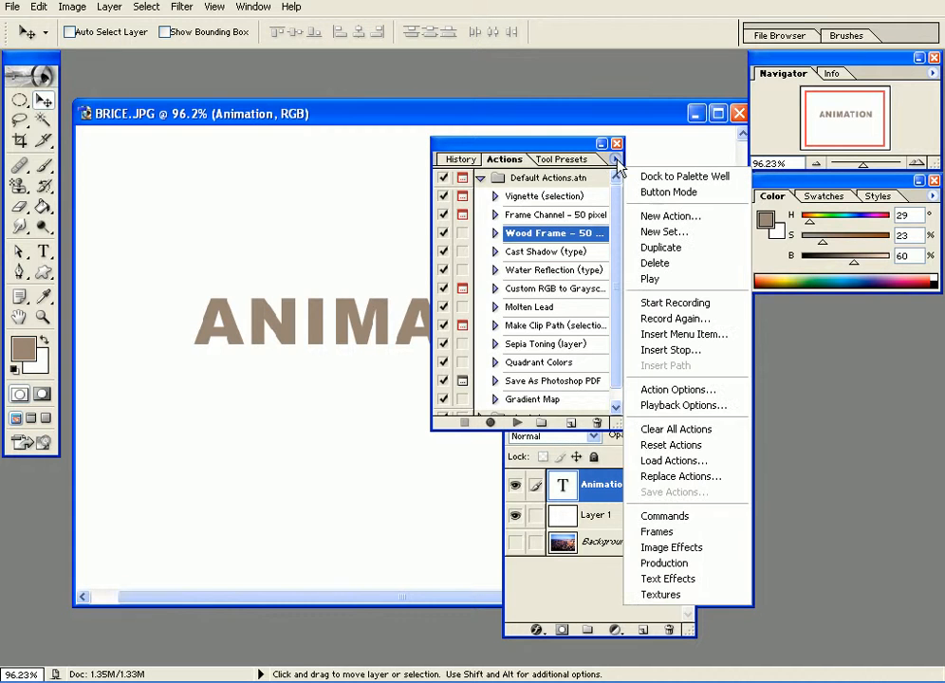
pyautogui.click(679, 578)
# Collapse the Default Actions.atn set and show the action sets available for loading
pyautogui.click(481, 179)
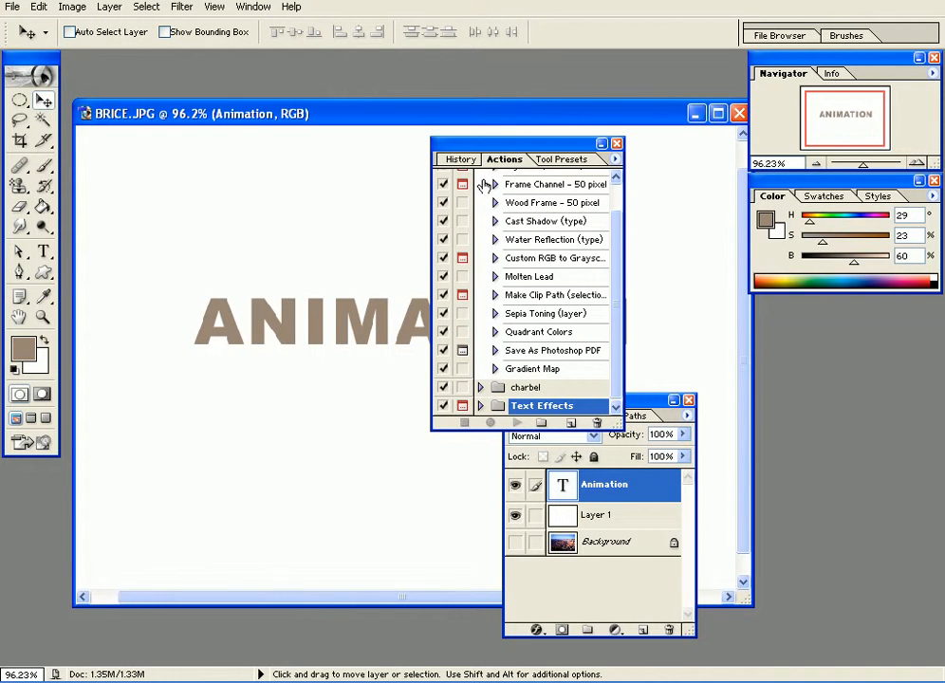
pyautogui.scroll(3, 612, 332)
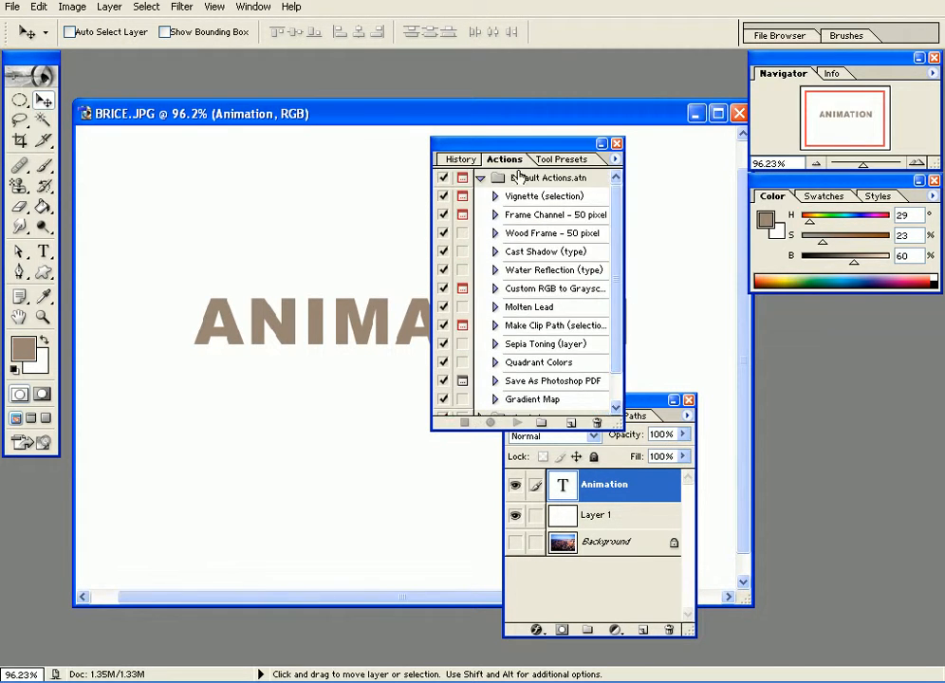
pyautogui.click(480, 178)
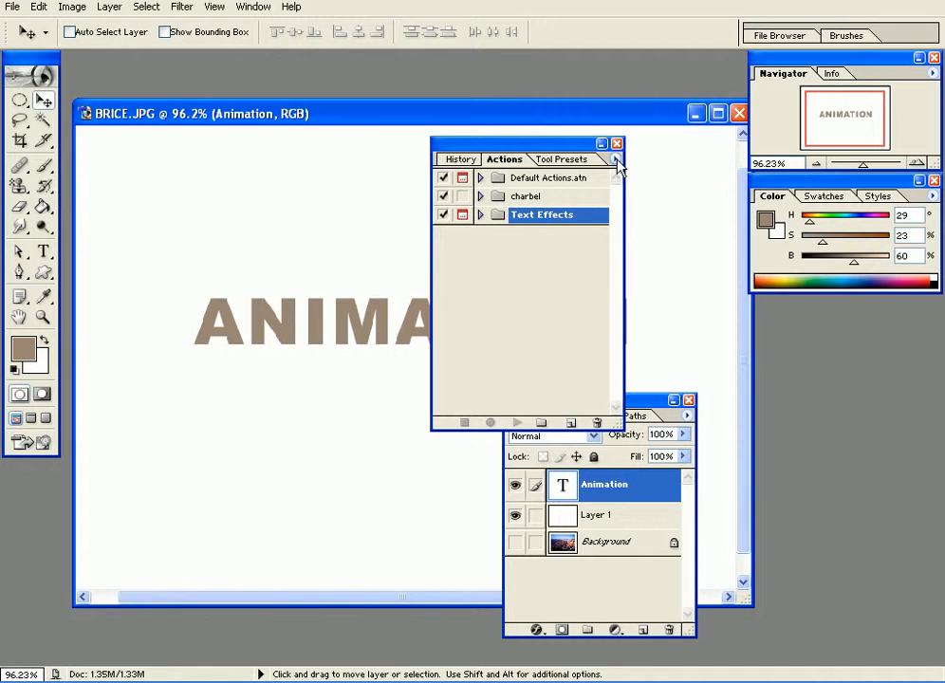
pyautogui.click(614, 159)
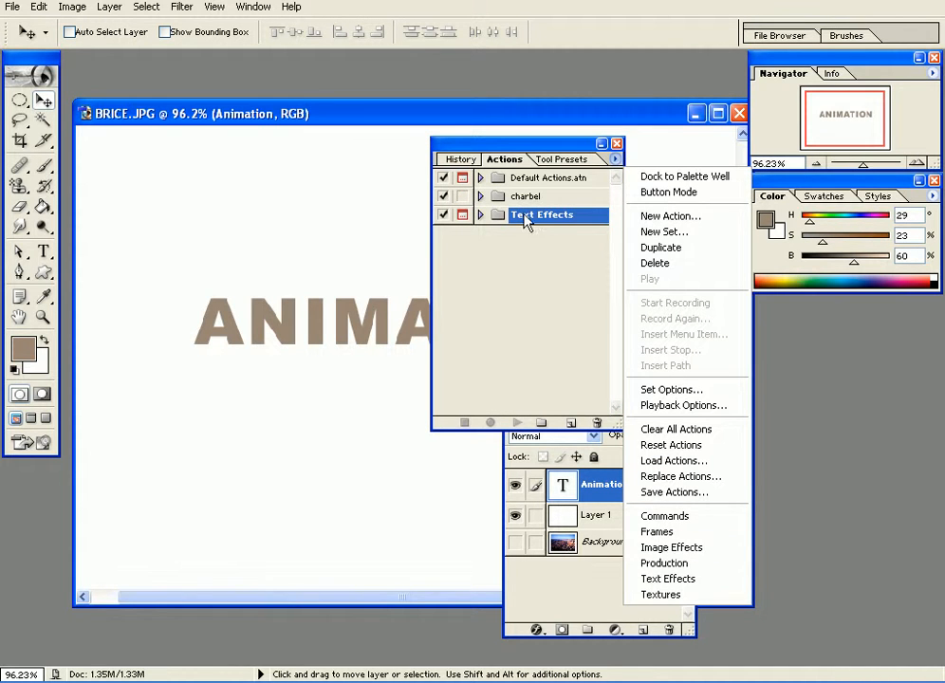
# Expand the Text Effects action set and move the actions list away from the middle of the ANIMATION text
pyautogui.click(481, 217)
pyautogui.click(480, 215)
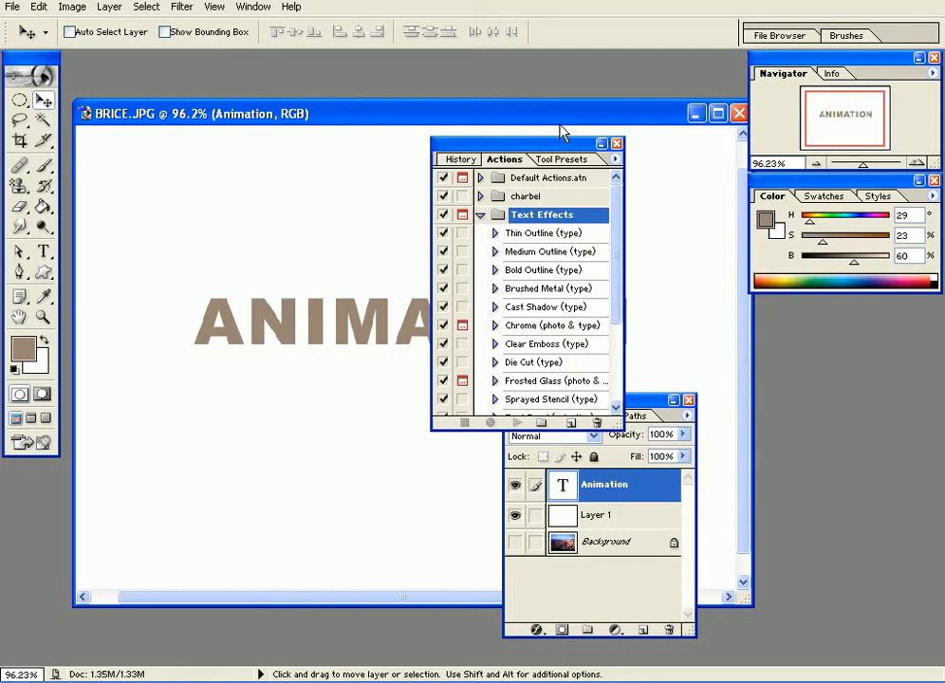
pyautogui.moveTo(528, 147); pyautogui.dragTo(649, 138)
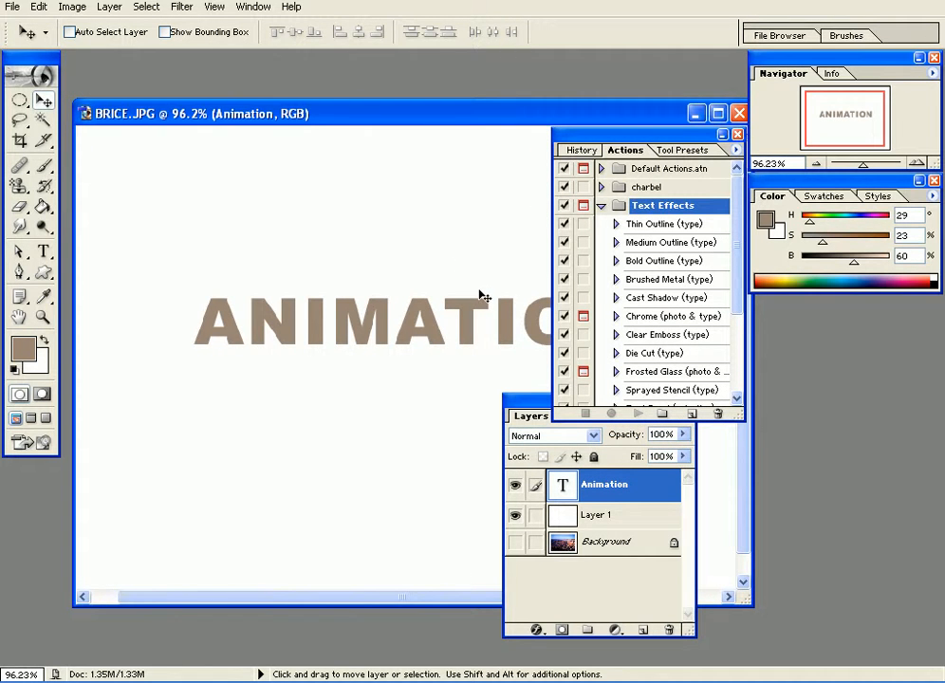
# Play the Chrome action on the Animation layer, accepting type rasterization, font substitution and its default text
pyautogui.click(654, 320)
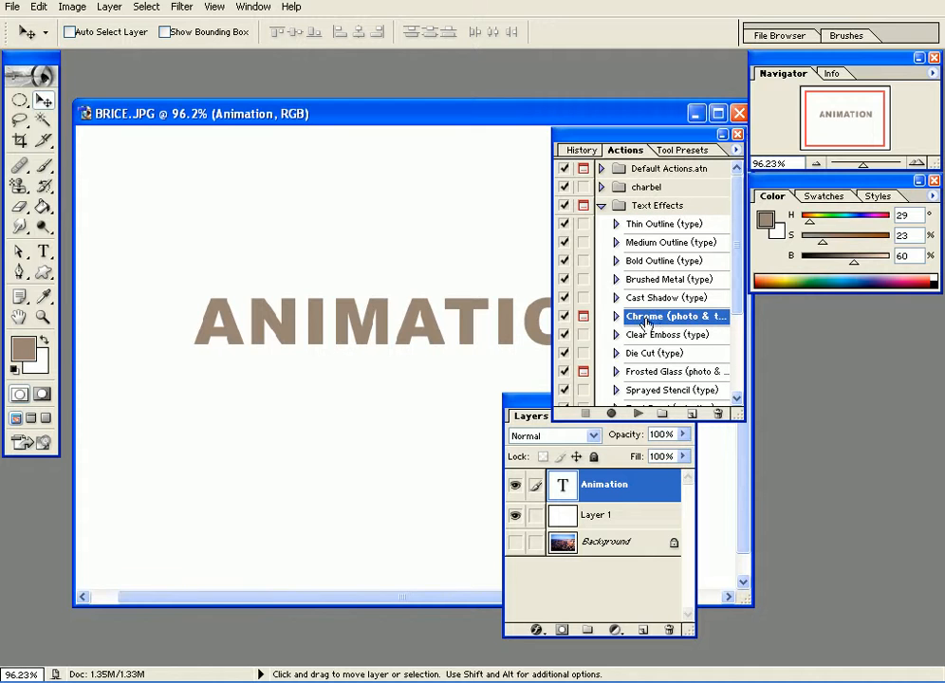
pyautogui.press('space')
pyautogui.moveTo(435, 296); pyautogui.dragTo(395, 293)
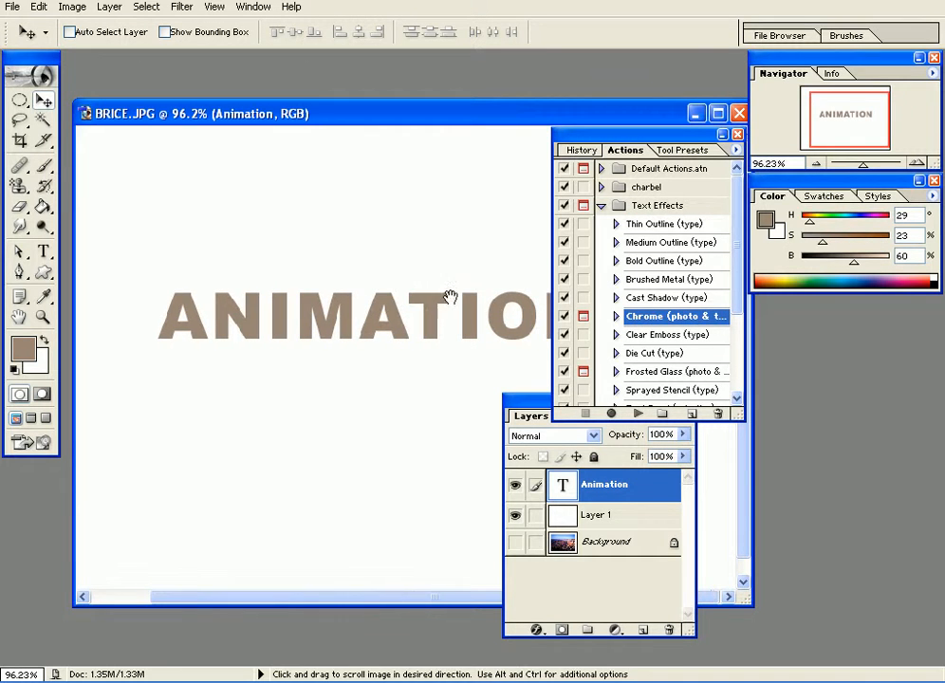
pyautogui.click(637, 413)
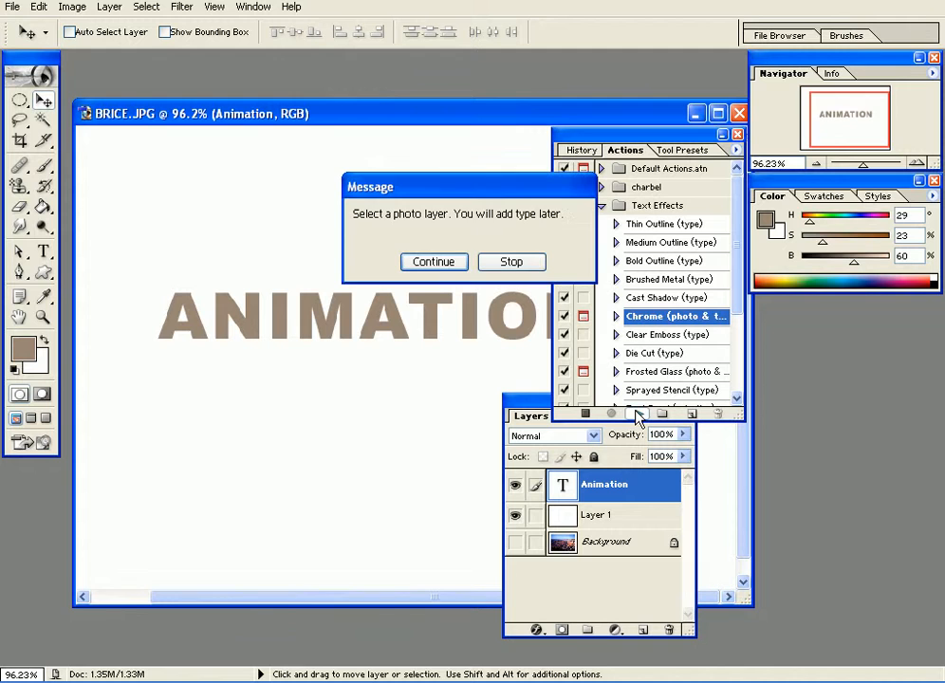
pyautogui.click(436, 265)
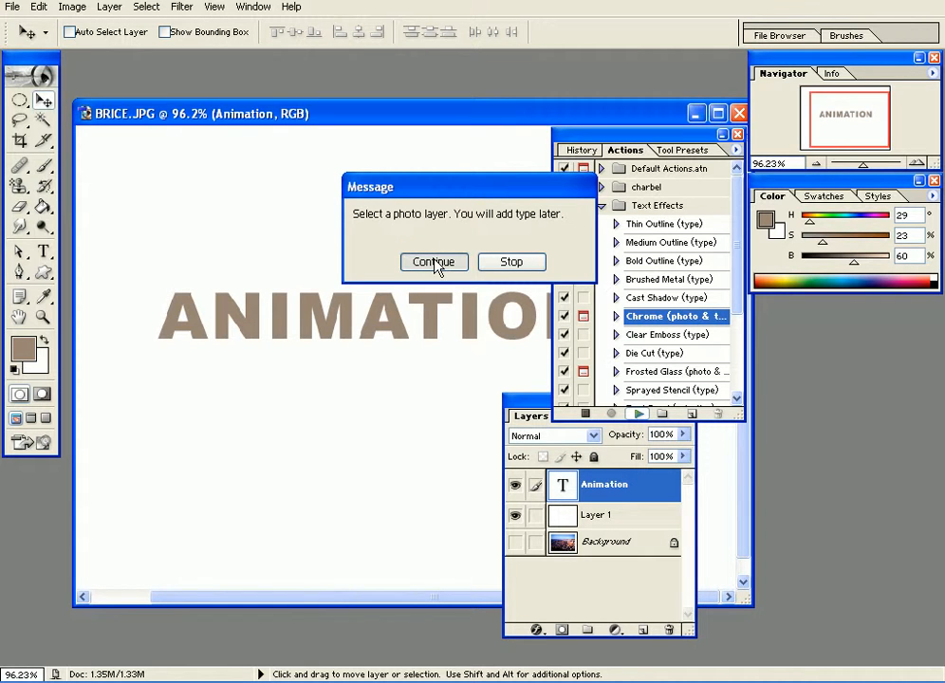
pyautogui.click(436, 265)
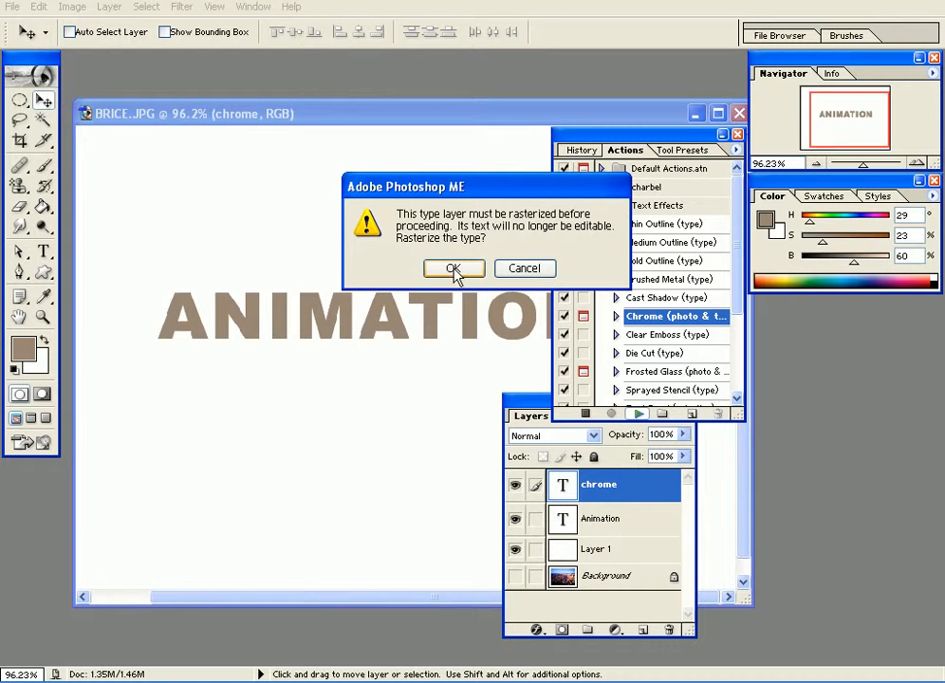
pyautogui.click(456, 267)
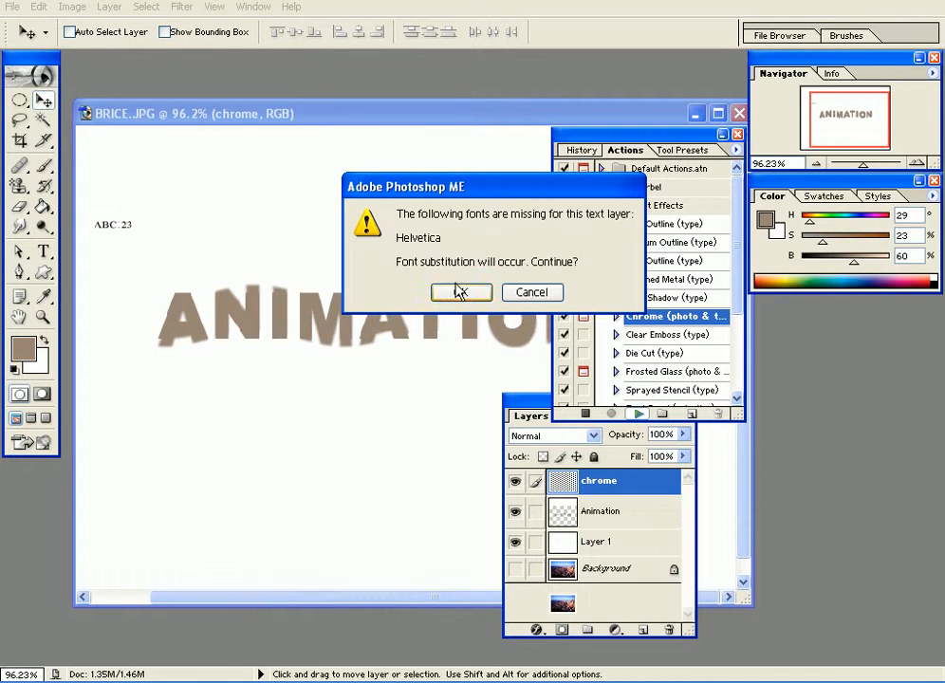
pyautogui.click(459, 292)
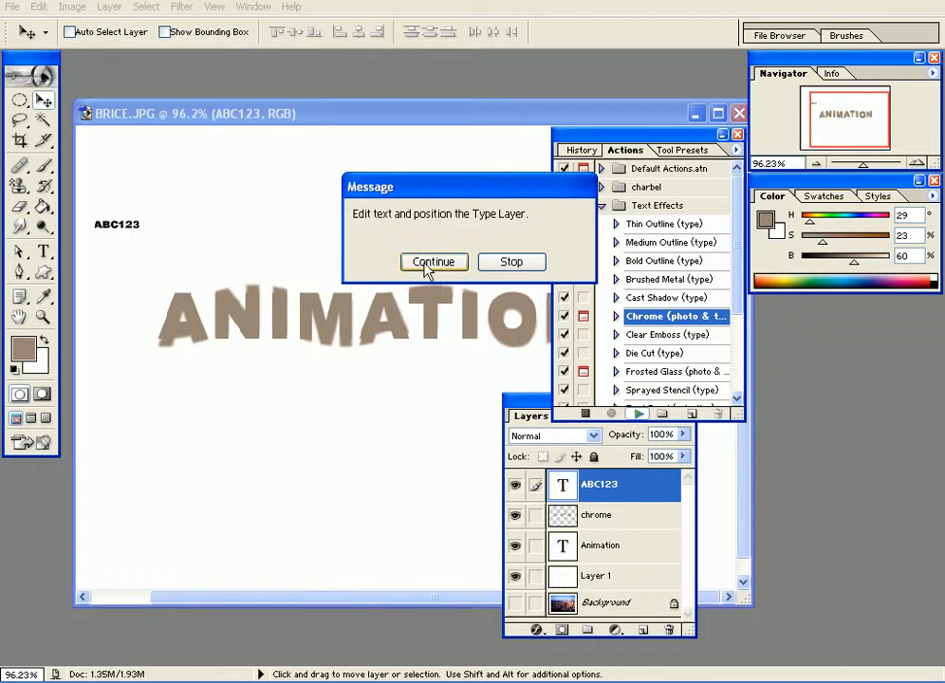
pyautogui.click(428, 264)
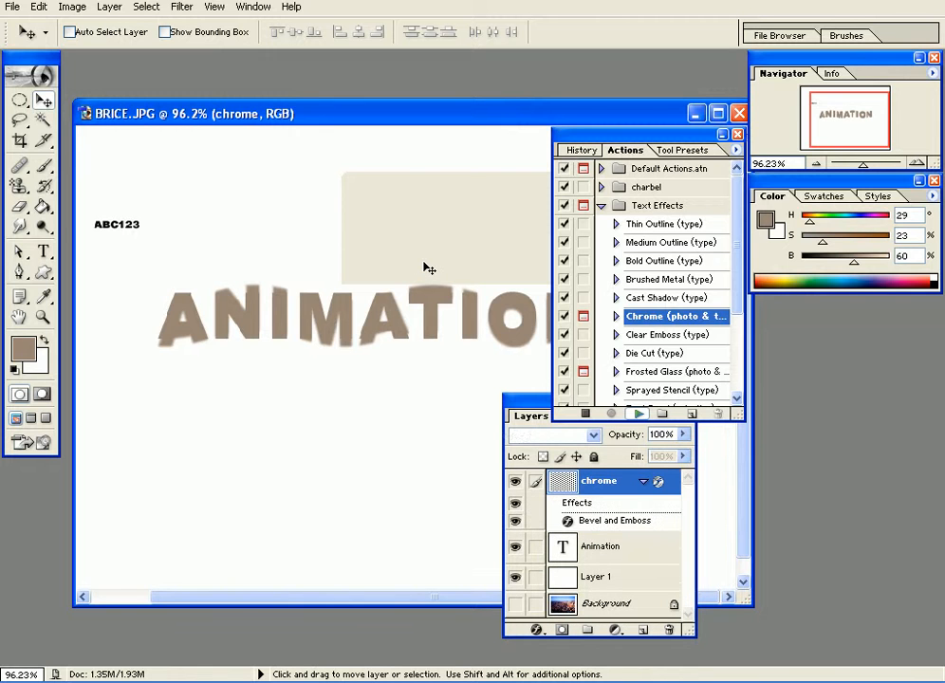
# Examine the chrome effect on the small ABC123 text at 300% magnification
pyautogui.moveTo(220, 205); pyautogui.dragTo(284, 240)
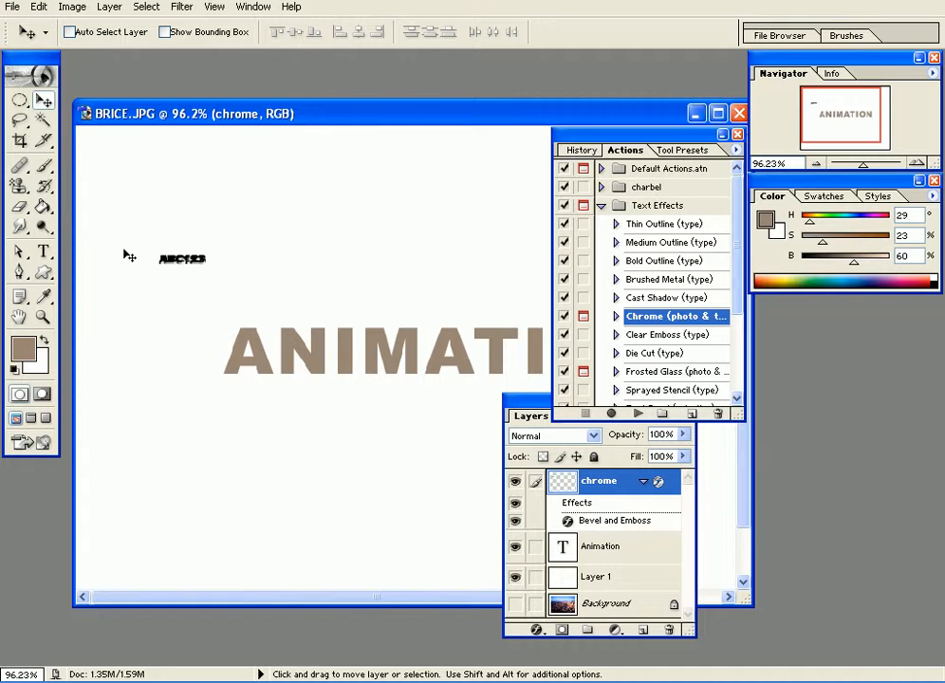
pyautogui.hotkey('ctrl', '+')
pyautogui.hotkey('ctrl', '+')
pyautogui.hotkey('ctrl', '+')
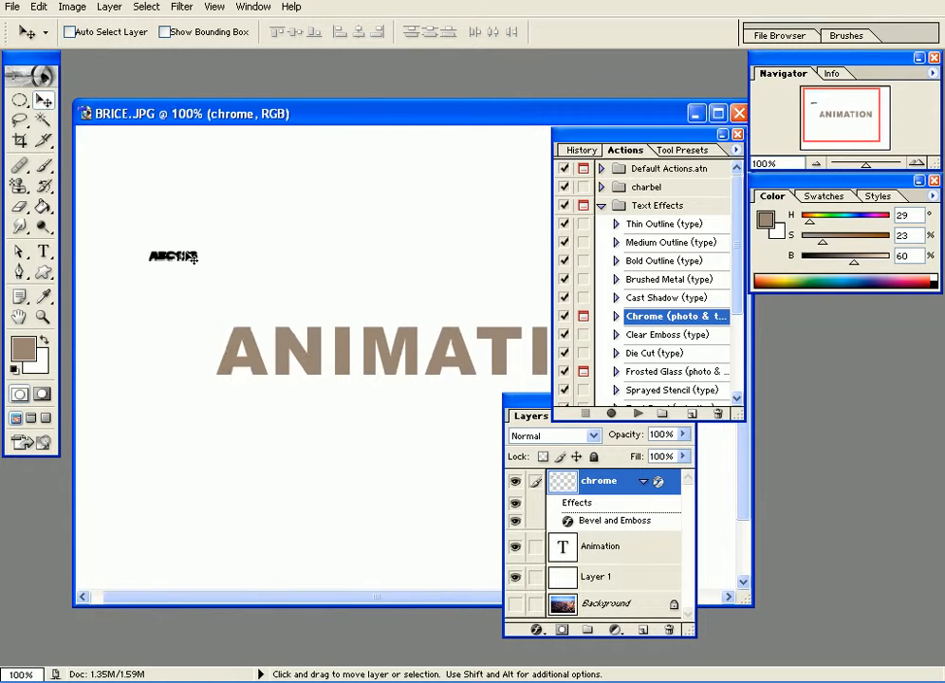
pyautogui.moveTo(186, 256); pyautogui.dragTo(562, 427)
pyautogui.moveTo(121, 207); pyautogui.dragTo(335, 313)
# Delete the chrome layer, leaving the Animation text above the white Layer 1
pyautogui.click(634, 549)
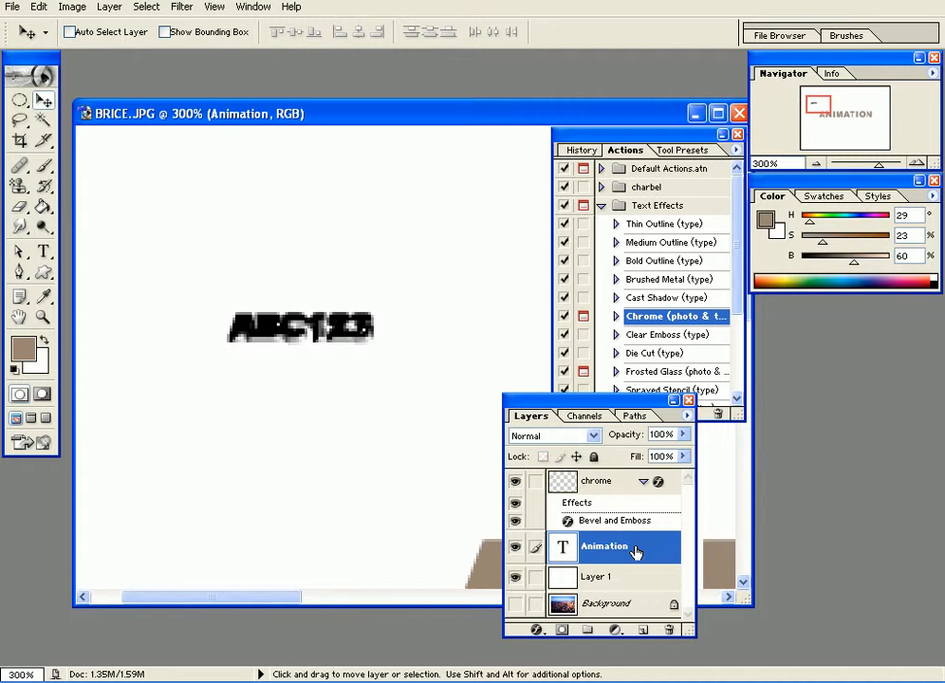
pyautogui.click(624, 577)
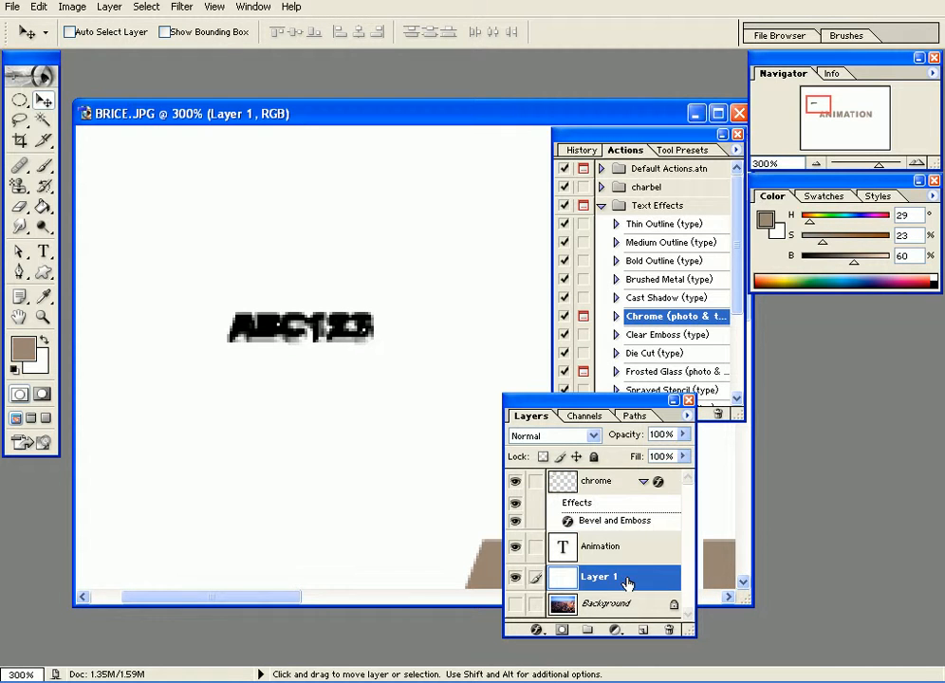
pyautogui.moveTo(616, 485); pyautogui.dragTo(669, 629)
pyautogui.moveTo(431, 360); pyautogui.dragTo(214, 211)
pyautogui.moveTo(357, 281); pyautogui.dragTo(288, 236)
pyautogui.hotkey('ctrl', '-')
pyautogui.hotkey('ctrl', '-')
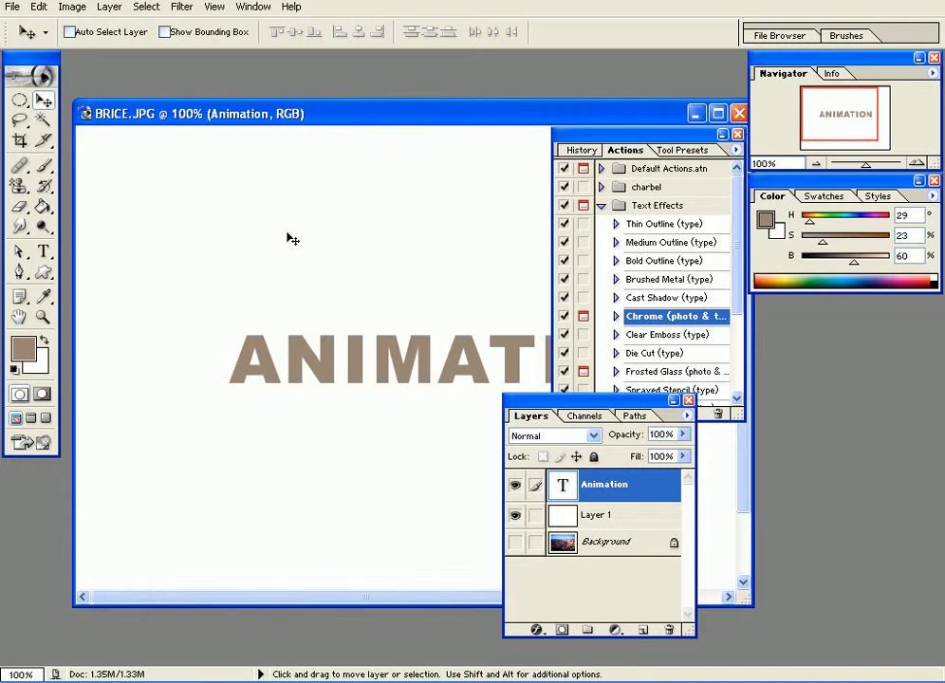
pyautogui.click(651, 353)
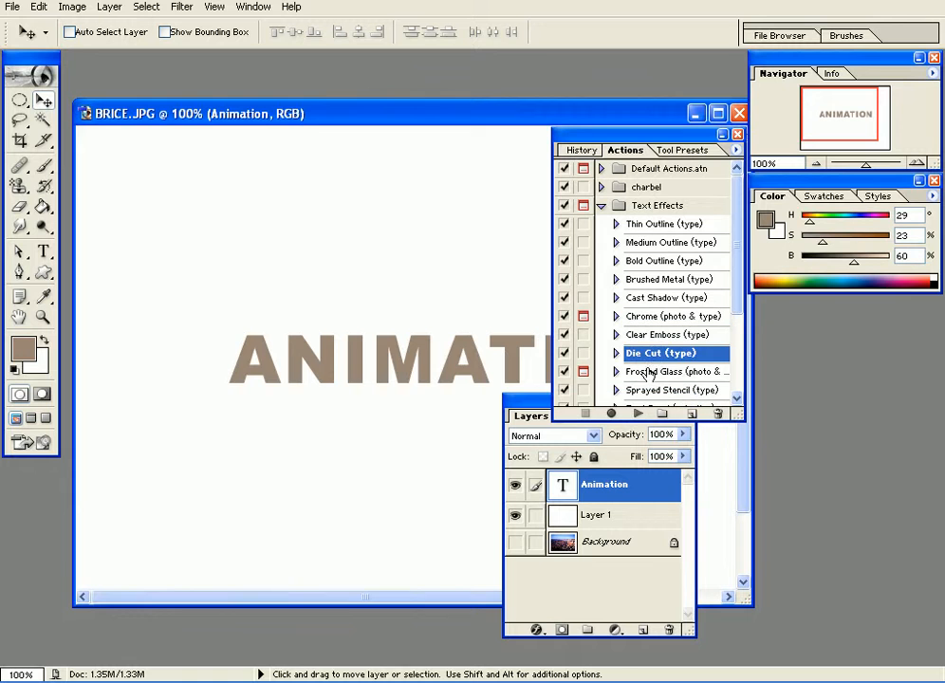
pyautogui.click(622, 370)
pyautogui.moveTo(438, 319); pyautogui.dragTo(347, 243)
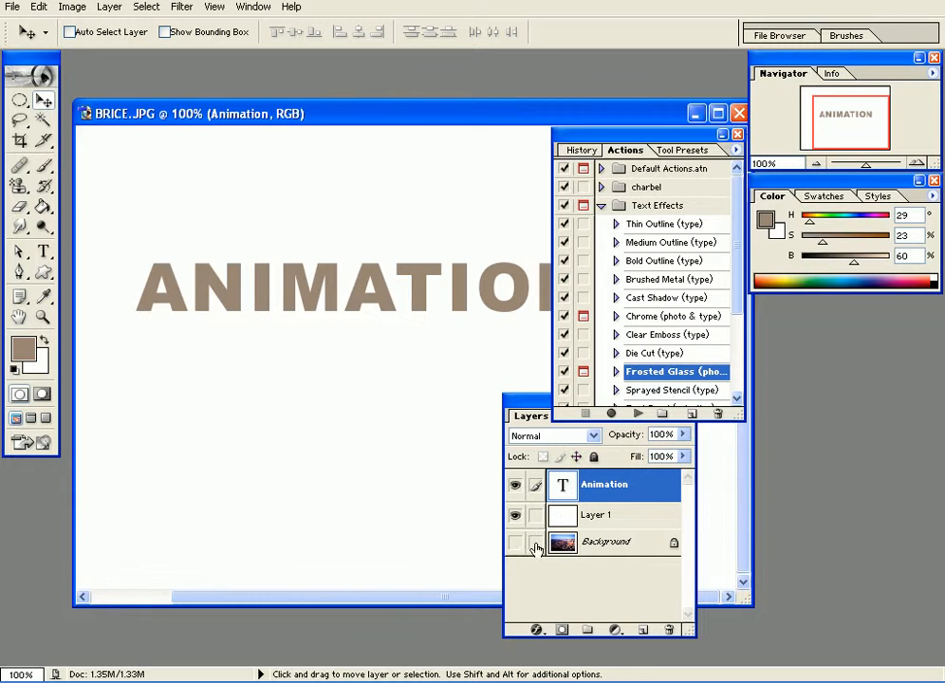
pyautogui.click(638, 414)
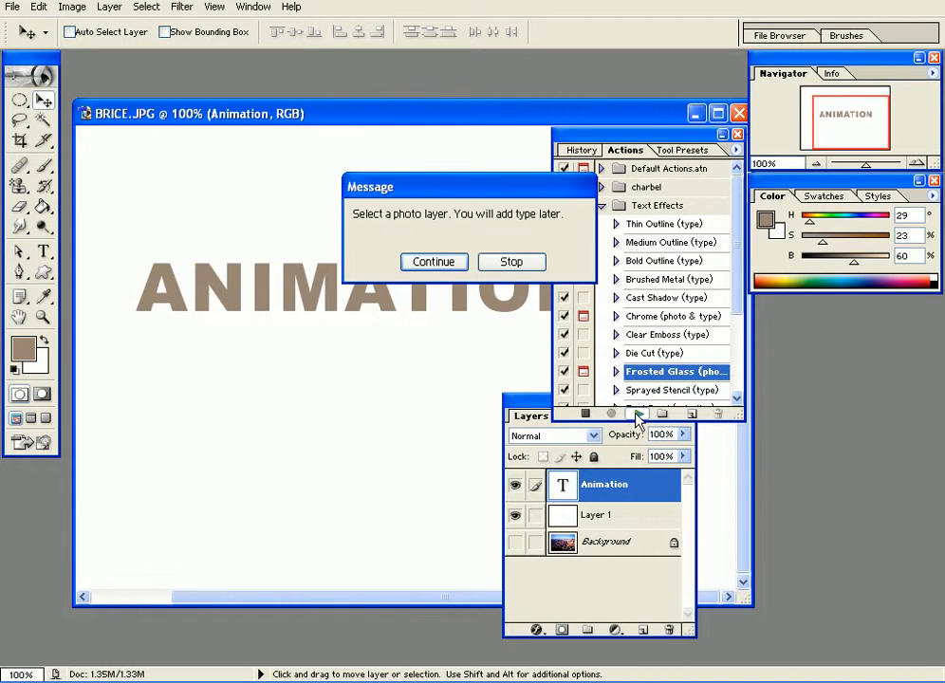
pyautogui.click(527, 270)
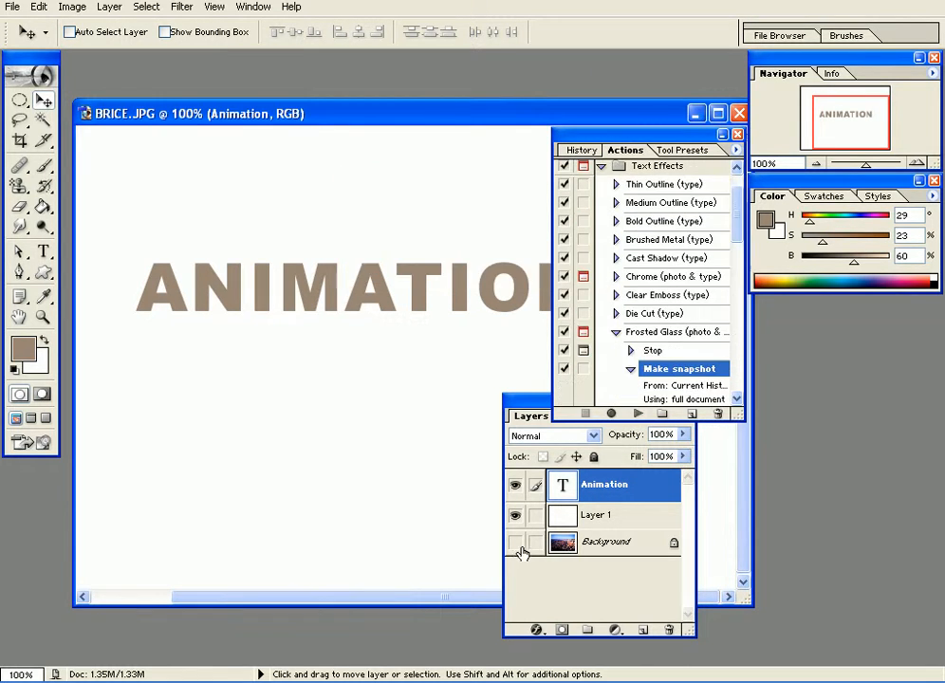
# Show the Background photo, convert it to a regular layer named Layer 0, and place it between the Animation text and Layer 1
pyautogui.click(515, 541)
pyautogui.click(599, 548)
pyautogui.doubleClick(598, 548)
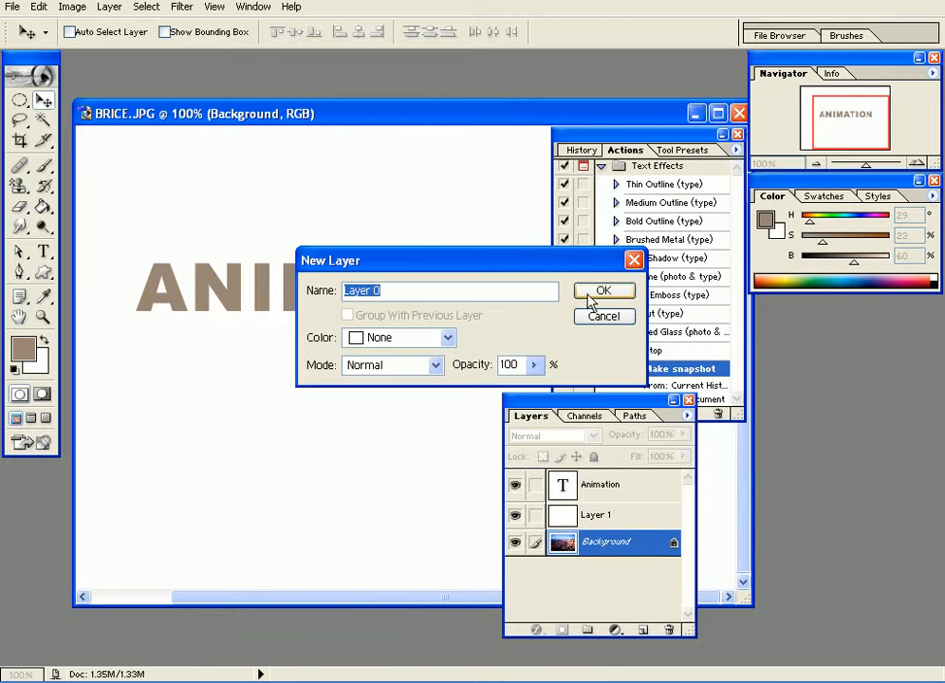
pyautogui.press('Return')
pyautogui.moveTo(612, 555); pyautogui.dragTo(622, 516)
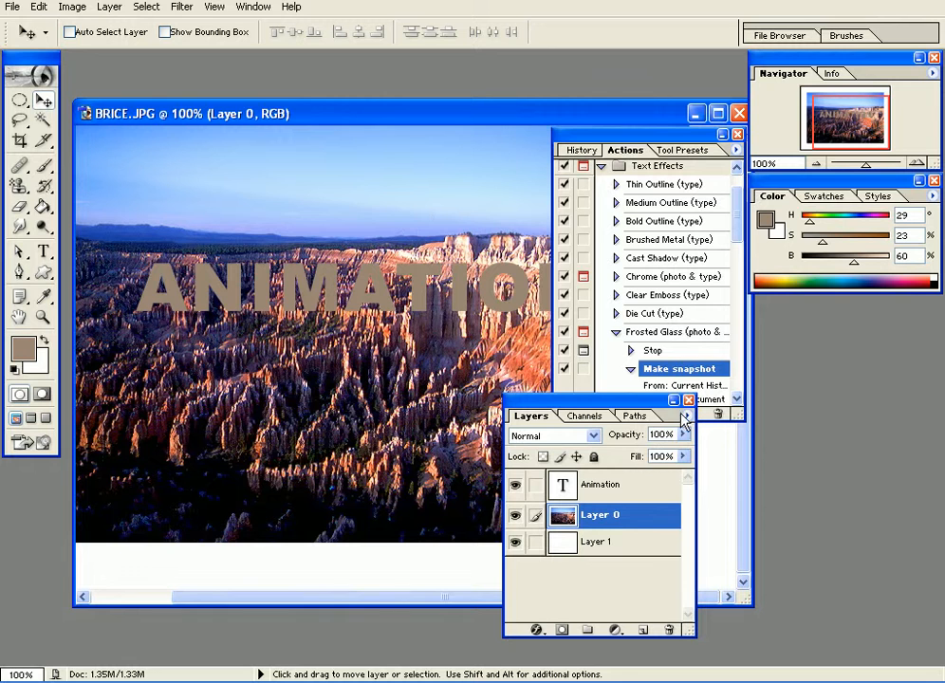
# Play the Frosted Glass action on the Layer 0 photo, accepting font substitution and its default text
pyautogui.click(655, 336)
pyautogui.click(637, 413)
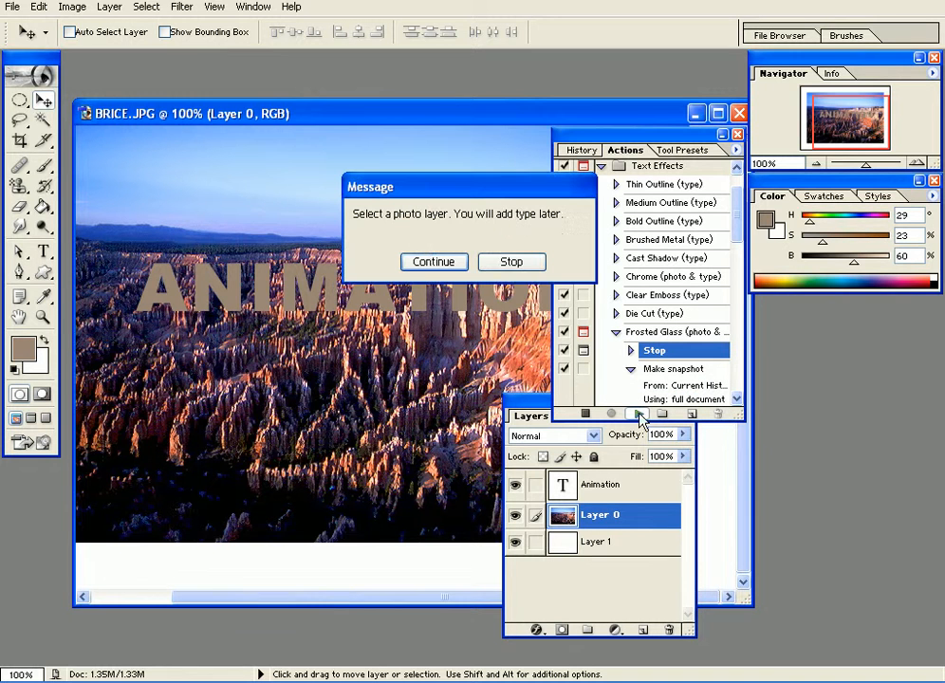
pyautogui.click(442, 268)
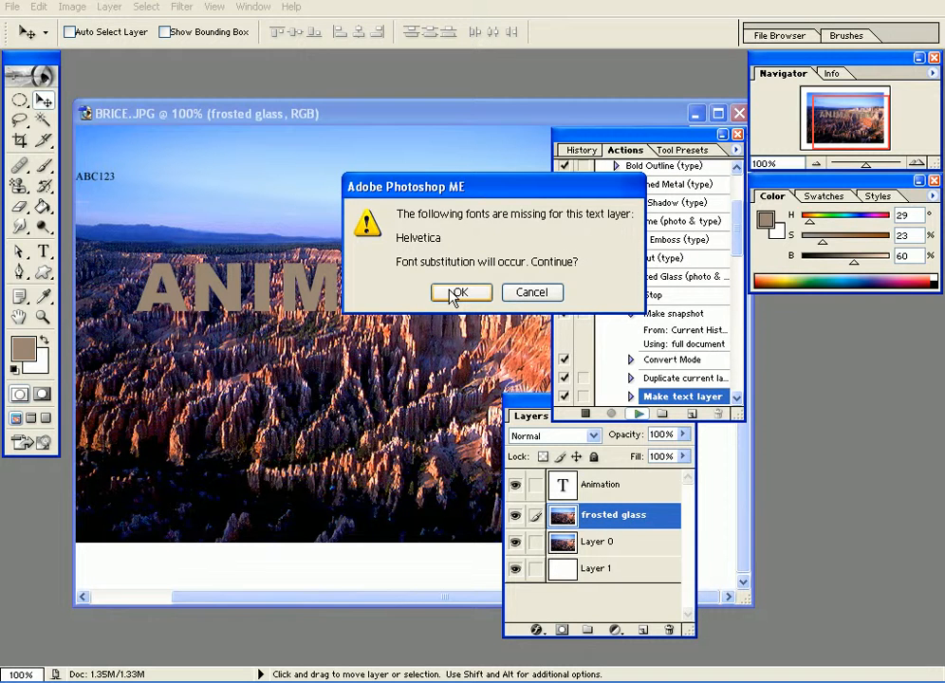
pyautogui.click(451, 292)
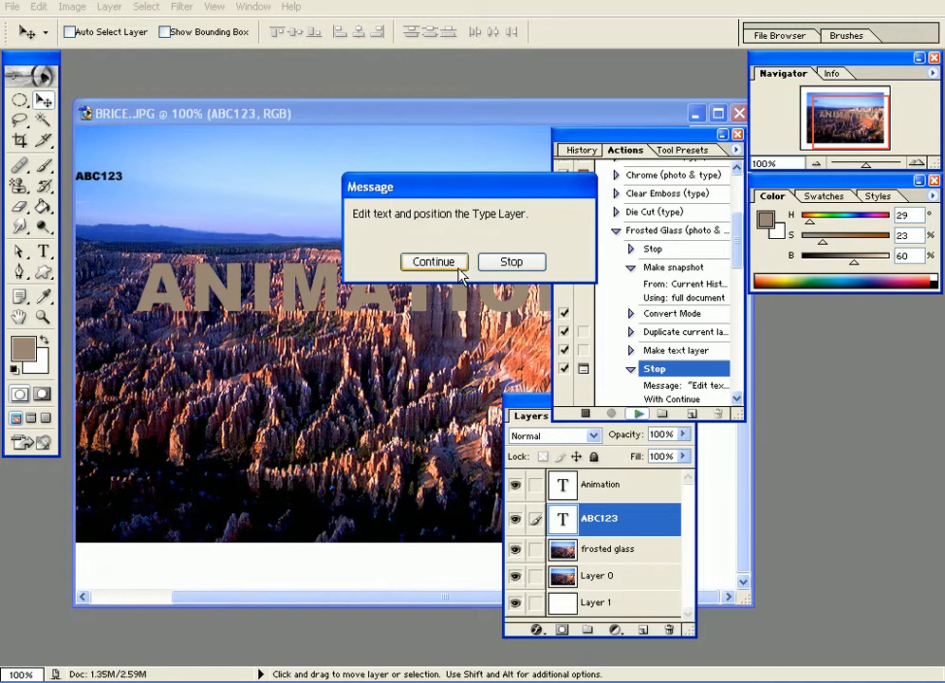
pyautogui.click(450, 265)
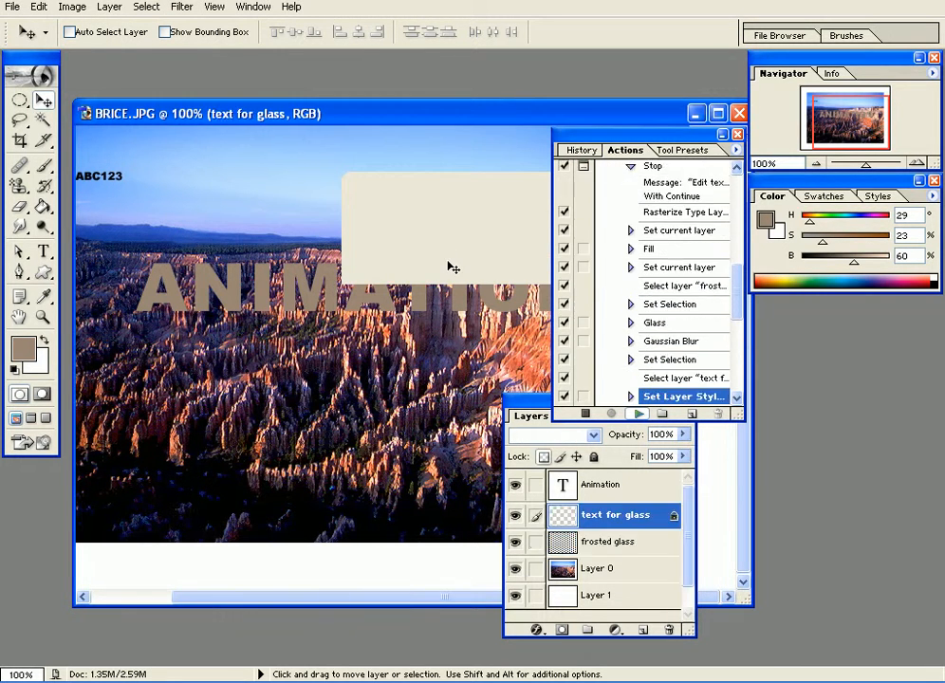
# Examine the frosted glass effect on the ABC123 text in the sky at 400% magnification
pyautogui.moveTo(184, 212); pyautogui.dragTo(288, 287)
pyautogui.hotkey('ctrl', '+')
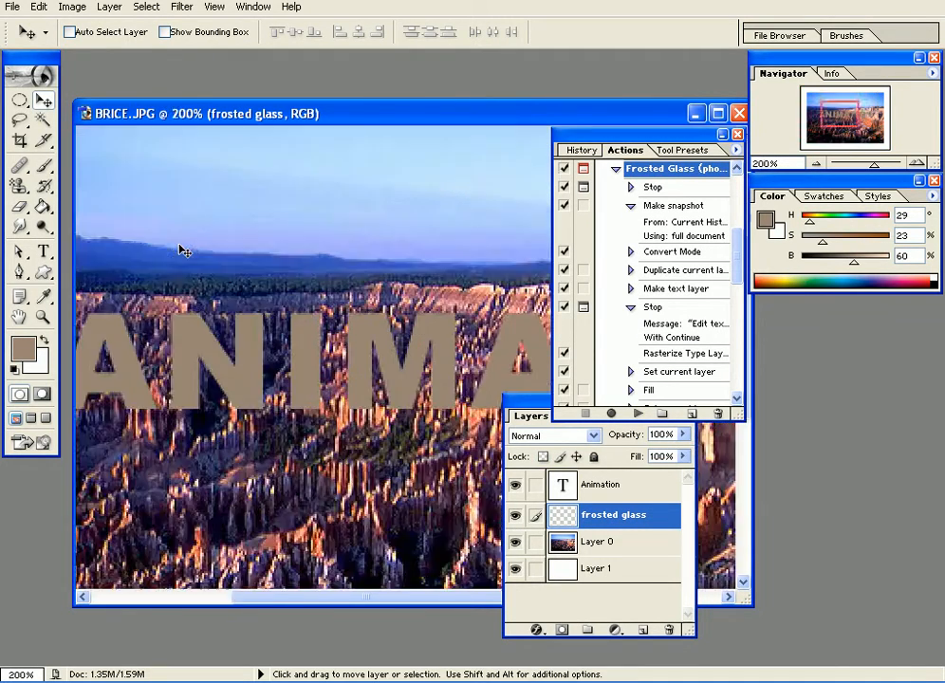
pyautogui.hotkey('ctrl', '+')
pyautogui.moveTo(182, 249); pyautogui.dragTo(424, 396)
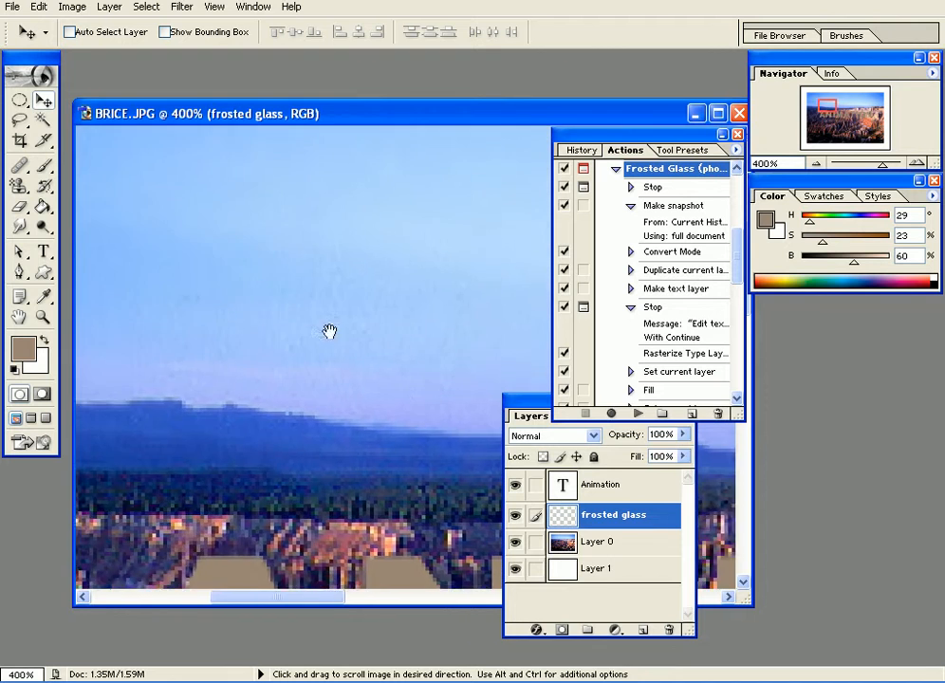
pyautogui.moveTo(121, 229); pyautogui.dragTo(346, 339)
pyautogui.moveTo(178, 275); pyautogui.dragTo(221, 276)
pyautogui.moveTo(301, 314); pyautogui.dragTo(291, 194)
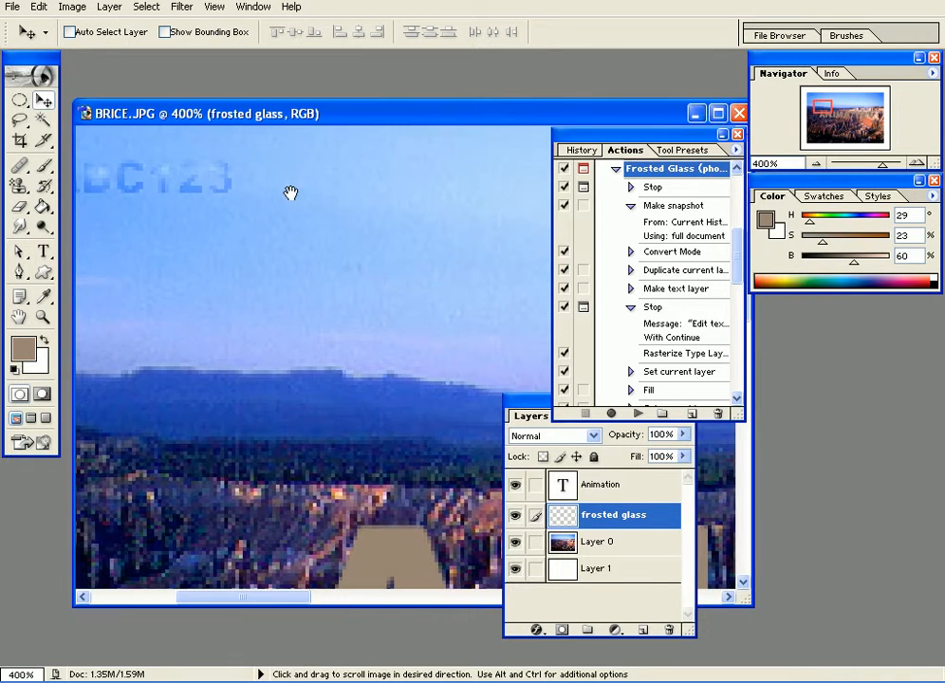
pyautogui.hotkey('ctrl', 'alt', '0')
pyautogui.hotkey('ctrl', '-')
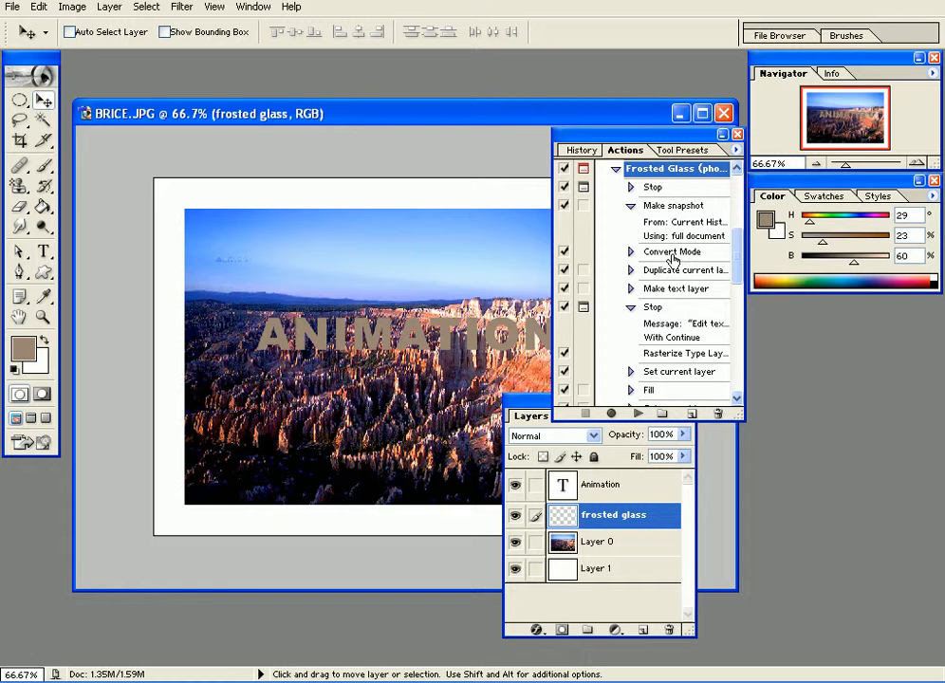
# Collapse the Frosted Glass action, delete the frosted glass layer and hide the Layer 0 photo
pyautogui.click(617, 169)
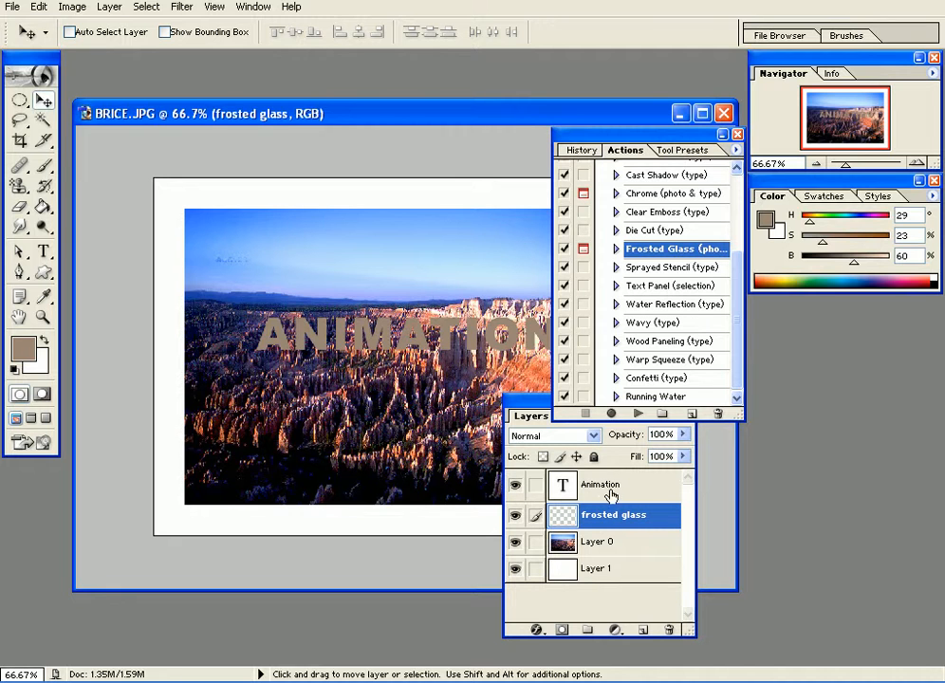
pyautogui.click(623, 519)
pyautogui.moveTo(623, 520); pyautogui.dragTo(671, 624)
pyautogui.click(515, 514)
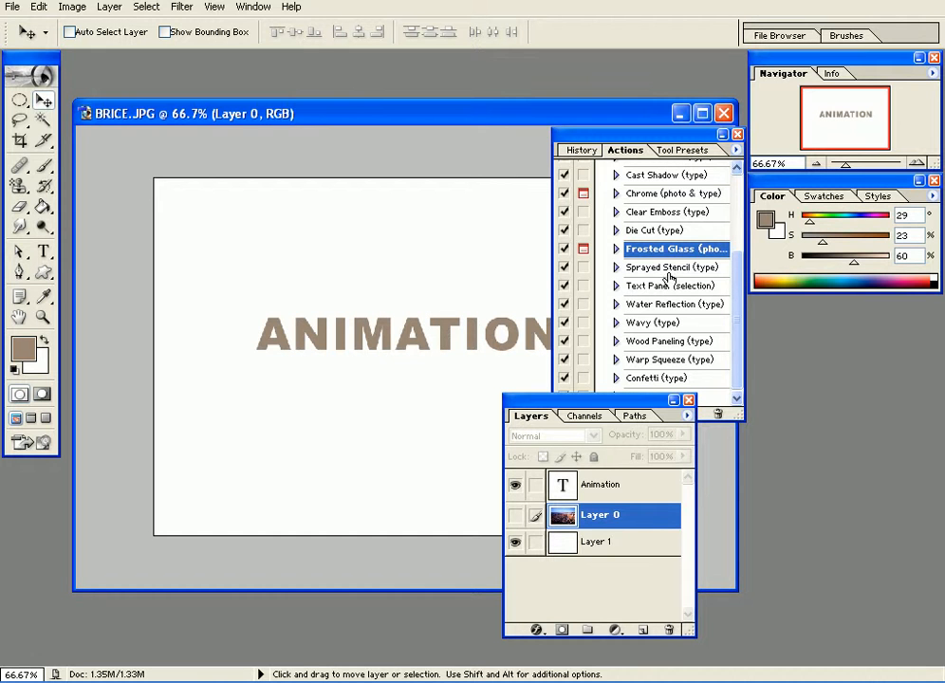
# Play the Water Reflection action on the Animation text layer
pyautogui.click(665, 304)
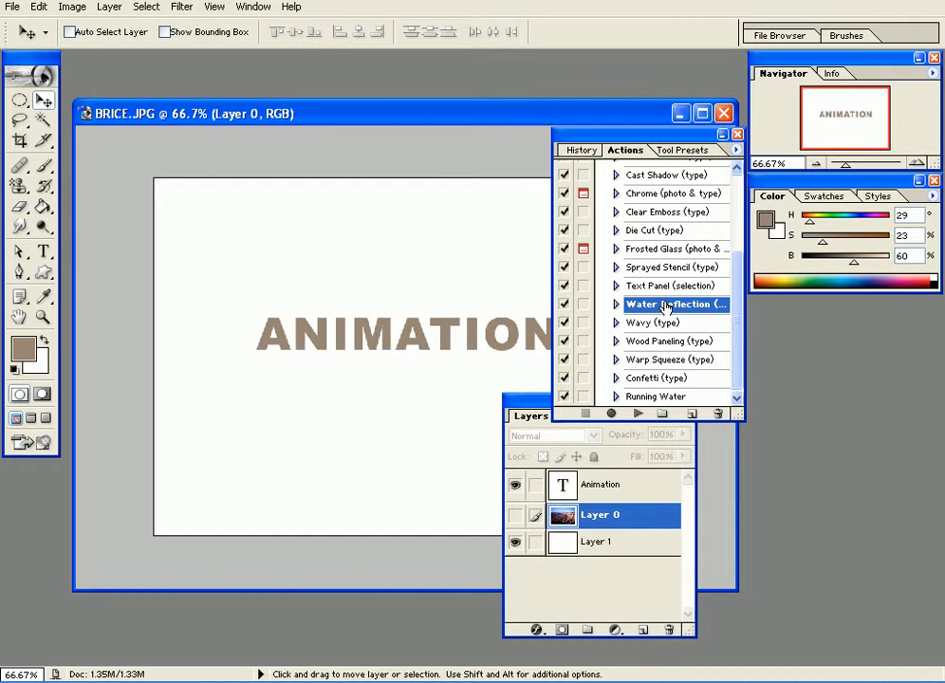
pyautogui.click(599, 484)
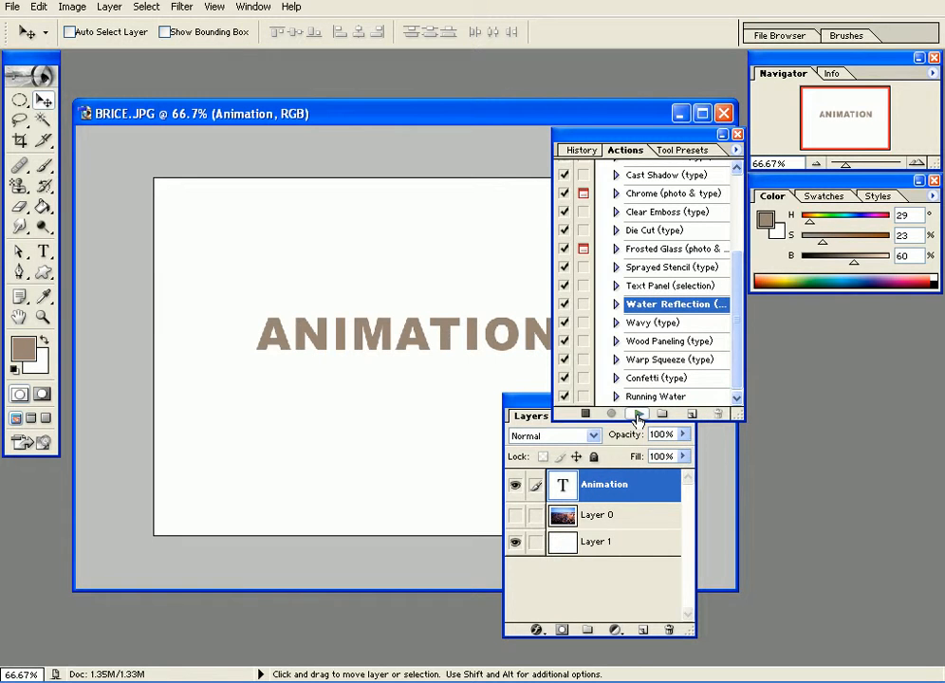
pyautogui.click(637, 413)
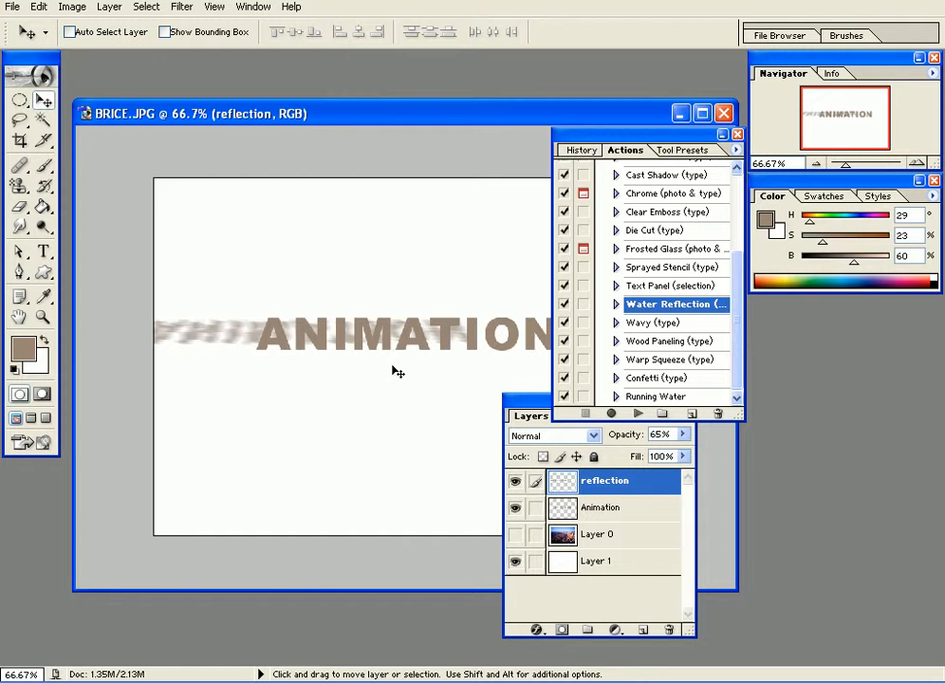
pyautogui.press('space')
pyautogui.press('space')
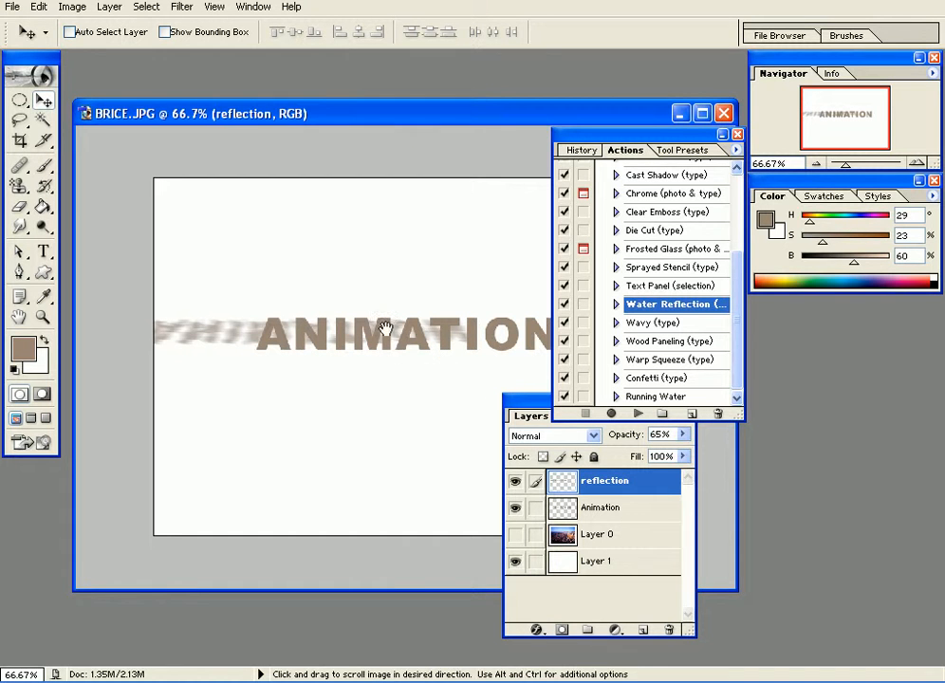
# Move the reflection layer directly beneath the ANIMATION text, shift the Actions palette off the image and inspect the effect at 200% magnification
pyautogui.moveTo(250, 337); pyautogui.dragTo(350, 358)
pyautogui.moveTo(624, 134); pyautogui.dragTo(766, 179)
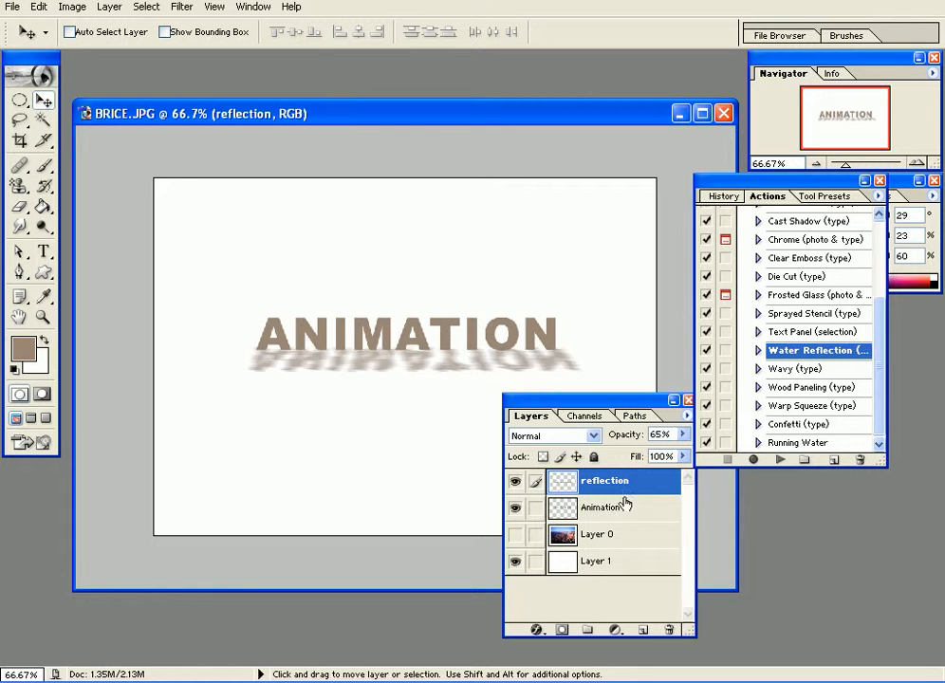
pyautogui.hotkey('ctrl', '=')
pyautogui.hotkey('ctrl', '=')
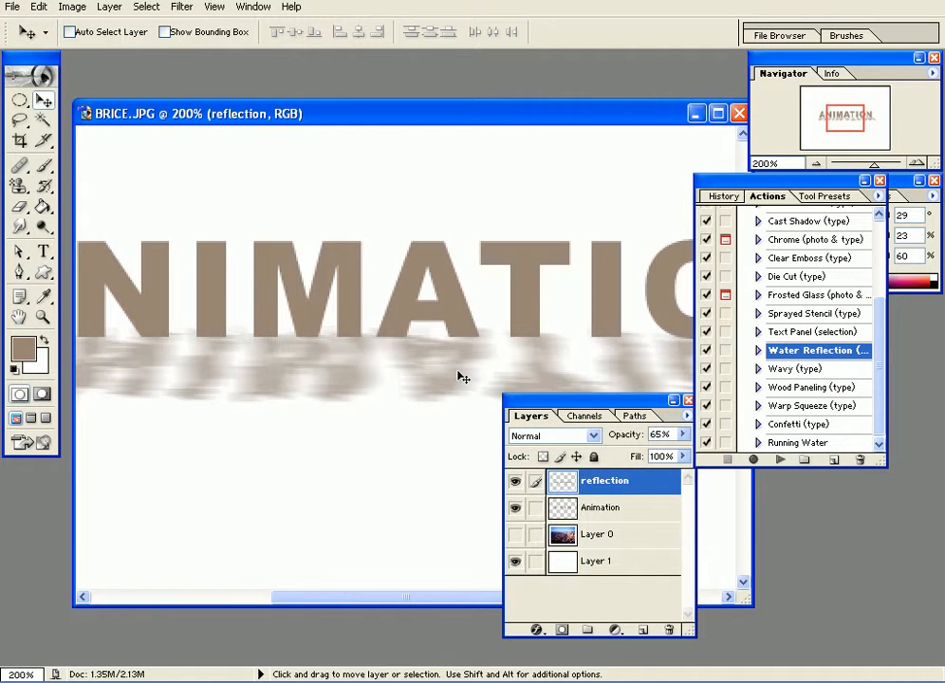
# Fill the reflection layer with the white background colour and raise its opacity to 100%
pyautogui.hotkey('ctrl', 'BackSpace')
pyautogui.hotkey('ctrl', '=')
pyautogui.hotkey('ctrl', '=')
pyautogui.hotkey('ctrl', '=')
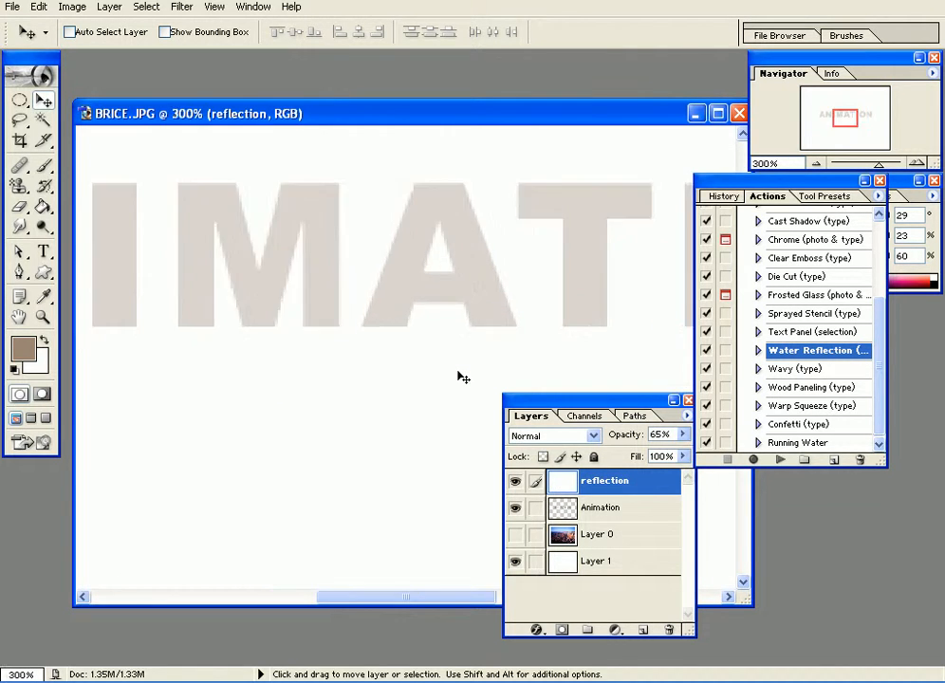
pyautogui.hotkey('ctrl', '-')
pyautogui.hotkey('ctrl', '0')
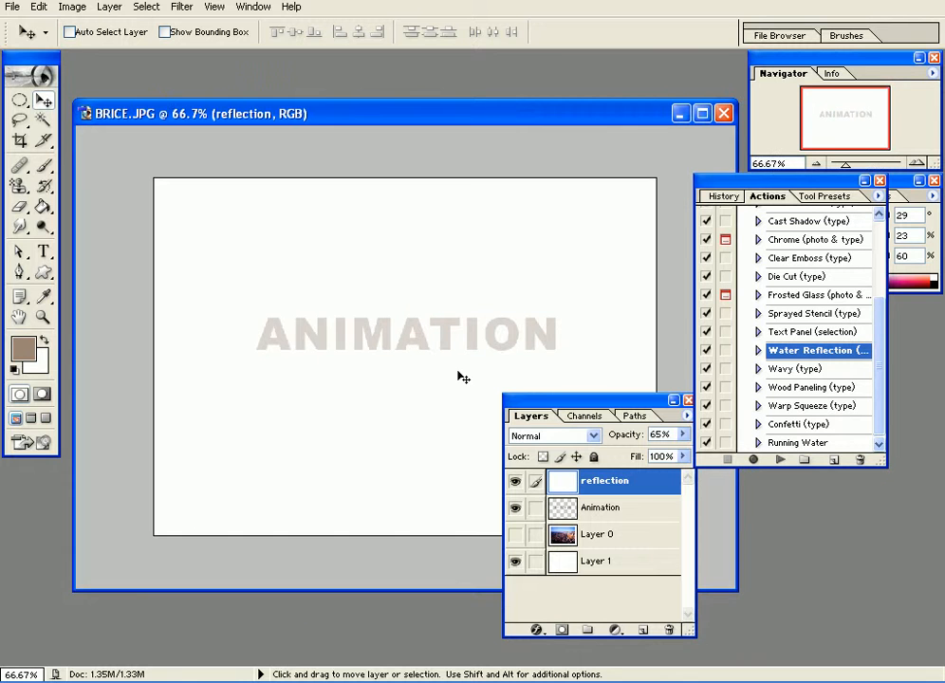
pyautogui.click(682, 433)
pyautogui.moveTo(652, 451); pyautogui.dragTo(686, 452)
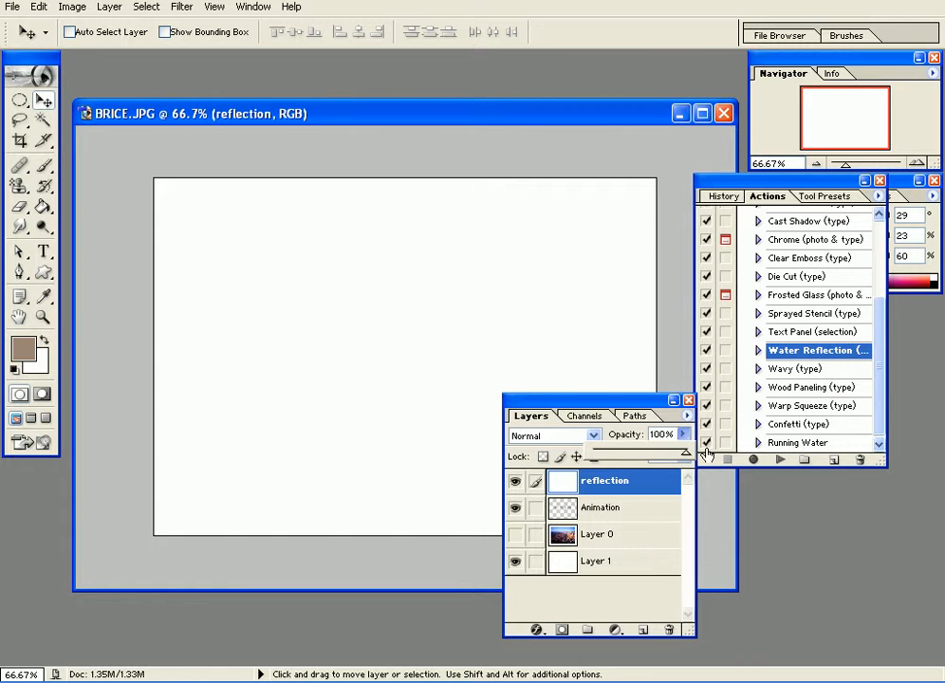
# Delete the reflection layer and the hidden Layer 0 photo
pyautogui.click(651, 513)
pyautogui.moveTo(650, 488); pyautogui.dragTo(669, 630)
pyautogui.moveTo(640, 511); pyautogui.dragTo(669, 630)
pyautogui.press('space')
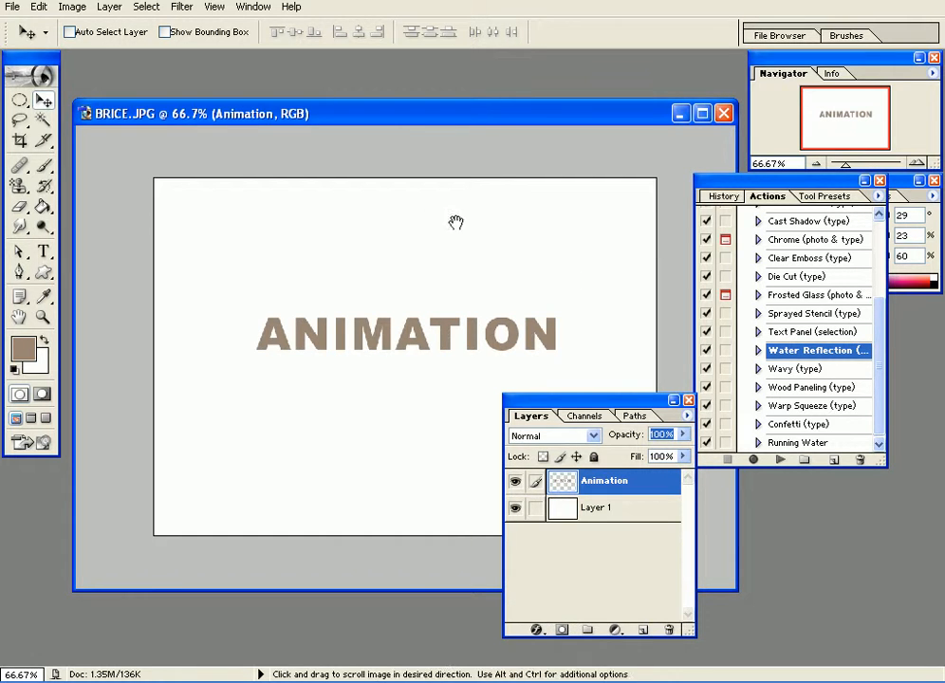
# Collapse the Text Effects set, check the contents of the custom action set above it and leave no set selected
pyautogui.scroll(5, 886, 248)
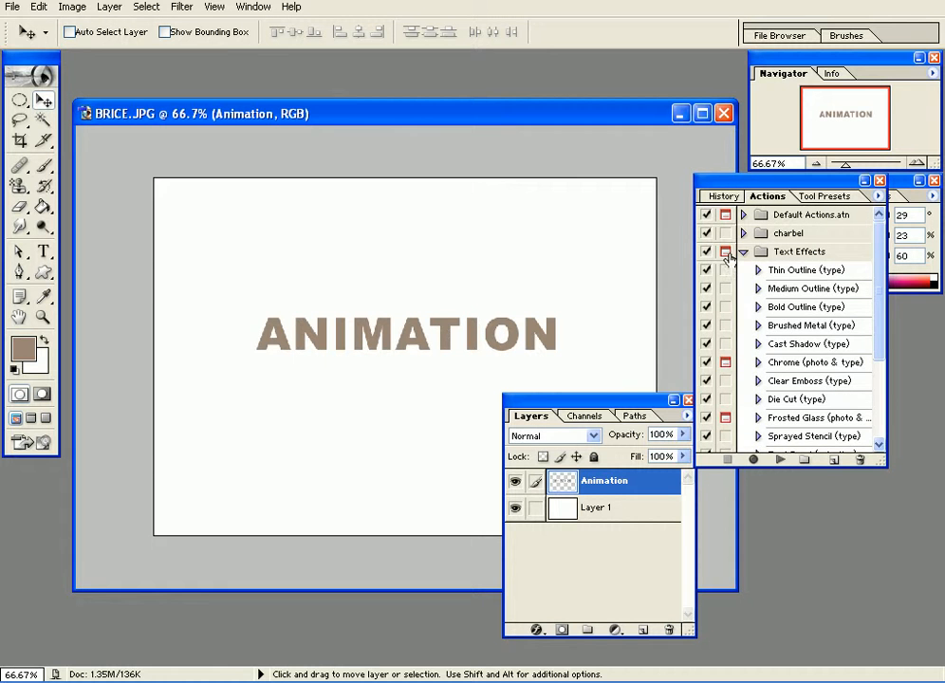
pyautogui.click(742, 251)
pyautogui.click(789, 233)
pyautogui.click(743, 233)
pyautogui.click(743, 233)
pyautogui.click(827, 325)
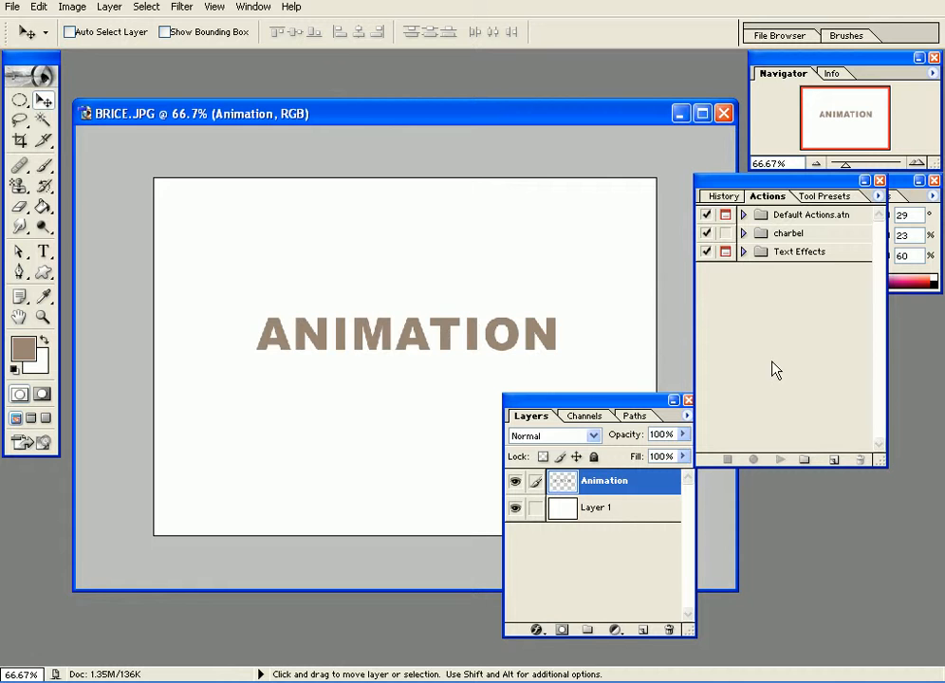
# Create a new action set named with the author's first name followed by the number 1
pyautogui.click(804, 461)
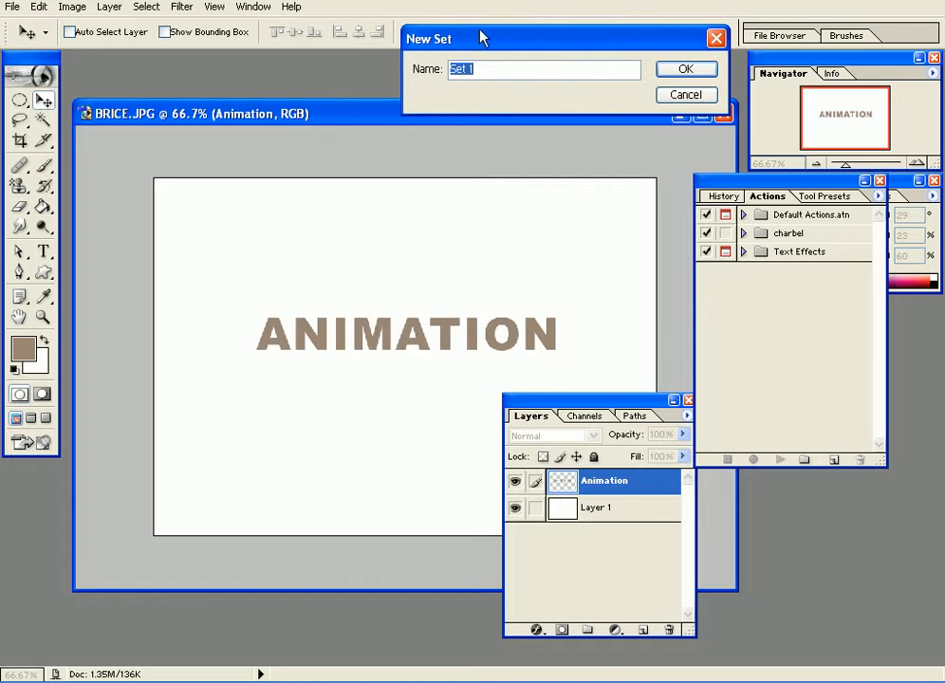
pyautogui.moveTo(322, 152); pyautogui.dragTo(293, 205)
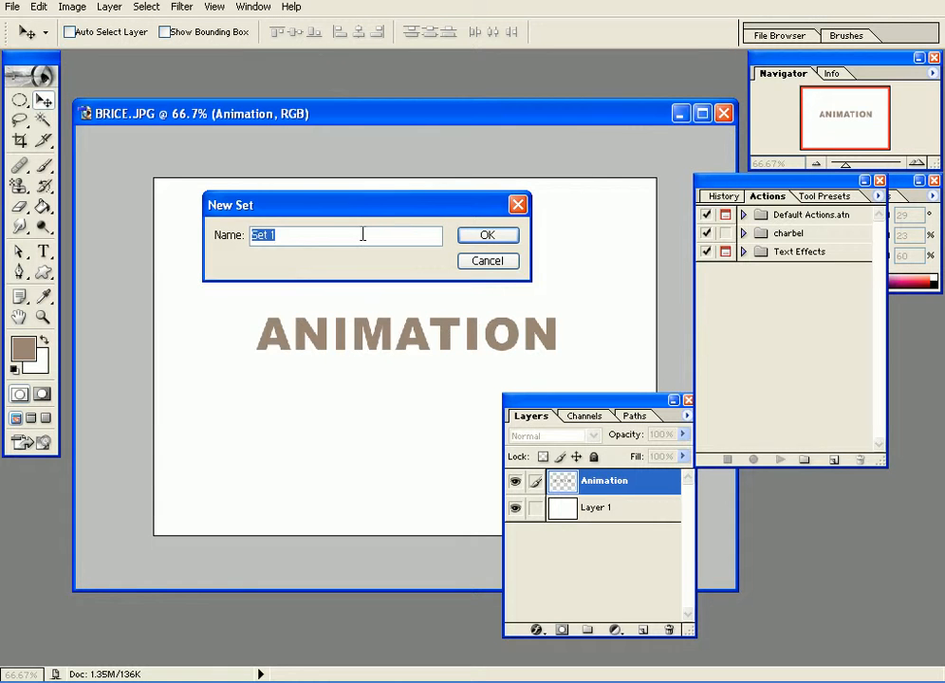
pyautogui.write('charbel')
pyautogui.click(481, 237)
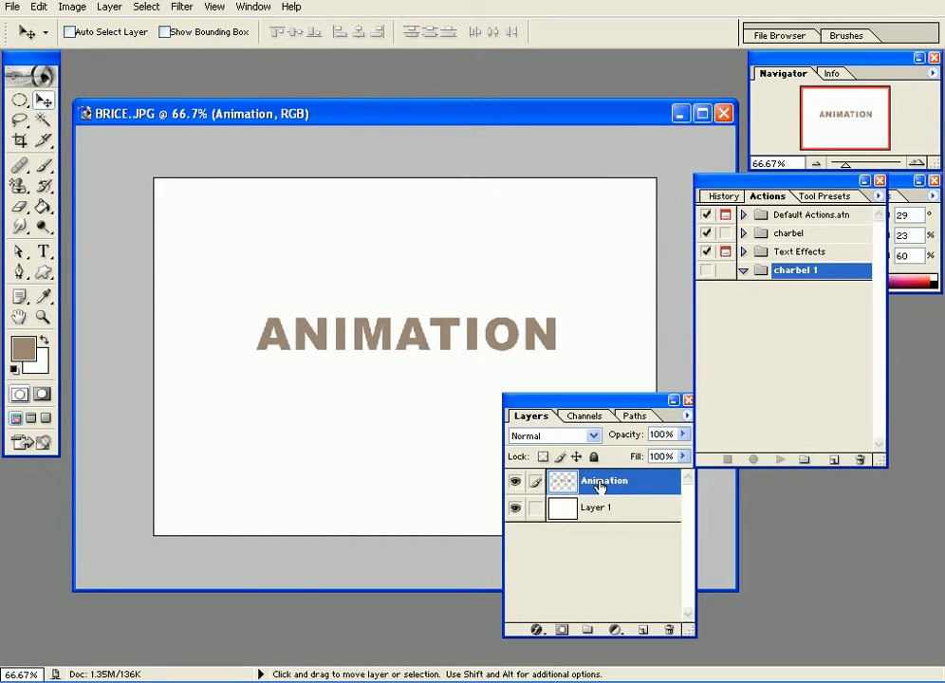
# Delete the Animation layer and open HOUSE.JPG from the Backgrounds folder, placing its window over the BRICE.JPG document
pyautogui.moveTo(605, 481); pyautogui.dragTo(670, 626)
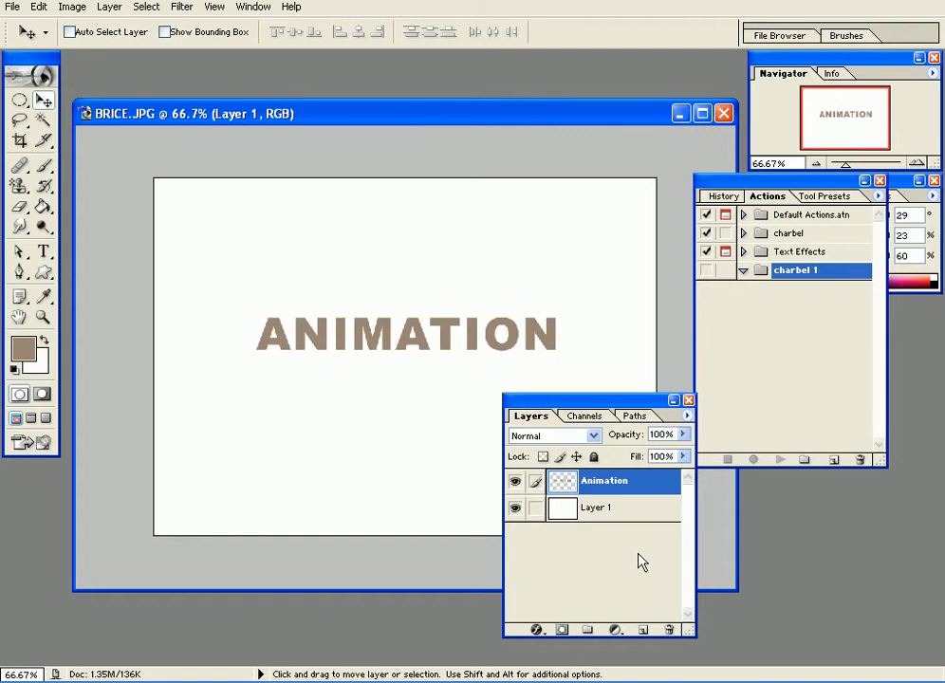
pyautogui.doubleClick(471, 83)
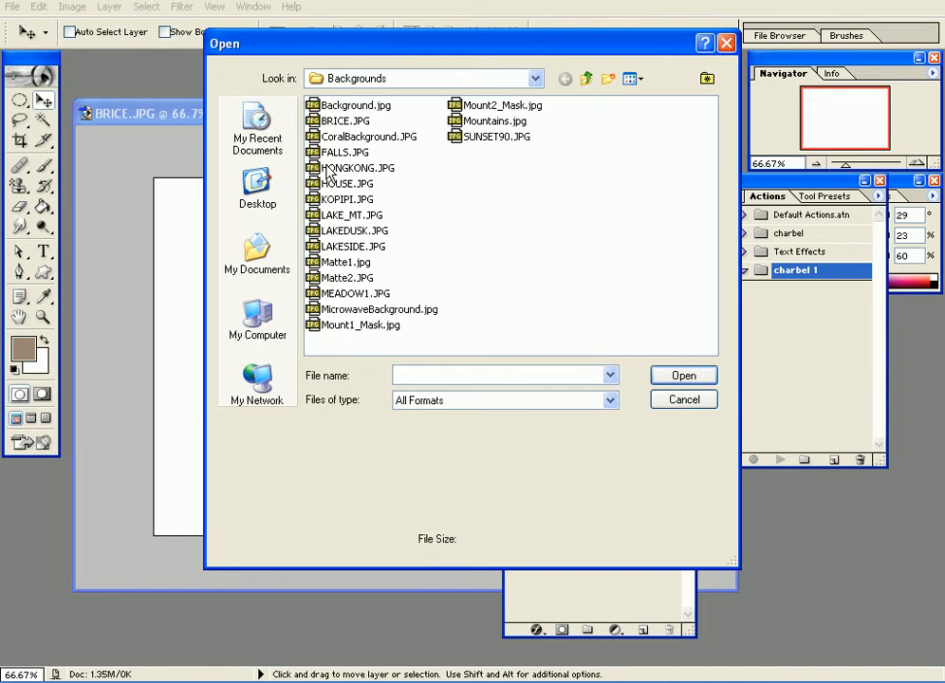
pyautogui.click(346, 184)
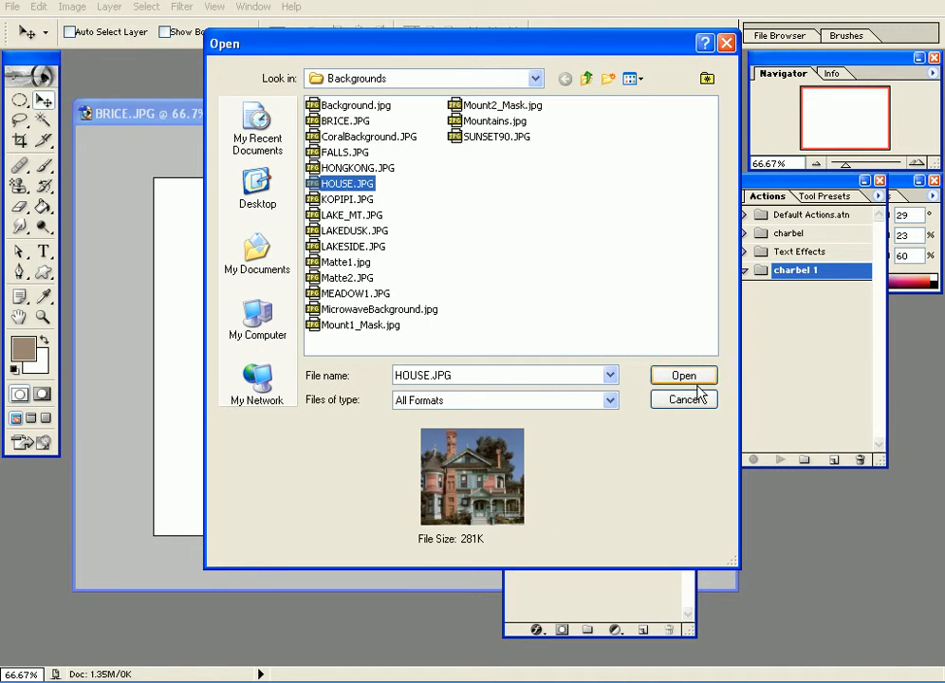
pyautogui.click(707, 379)
pyautogui.moveTo(429, 75); pyautogui.dragTo(482, 102)
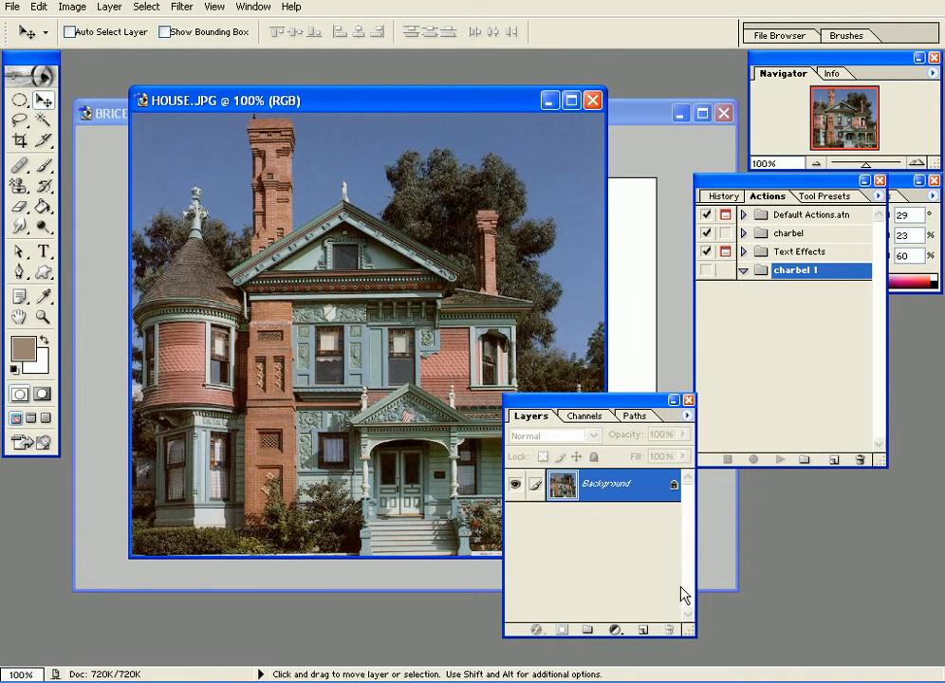
# Deselect the new action set, enlarge the HOUSE.JPG window around the image and rearrange the Layers and Actions palettes beside it
pyautogui.click(755, 344)
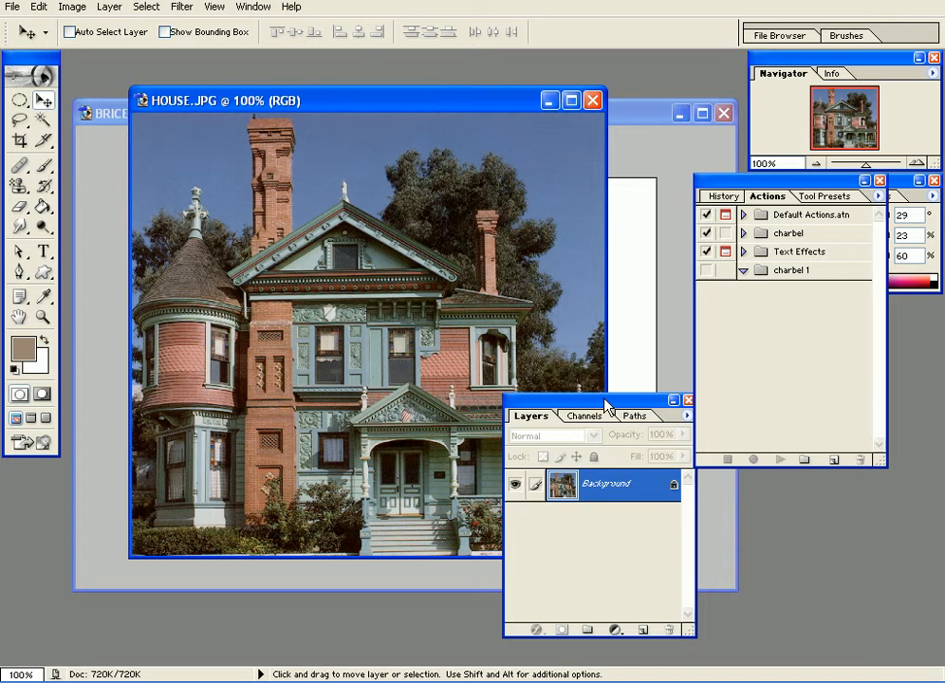
pyautogui.moveTo(605, 403); pyautogui.dragTo(780, 420)
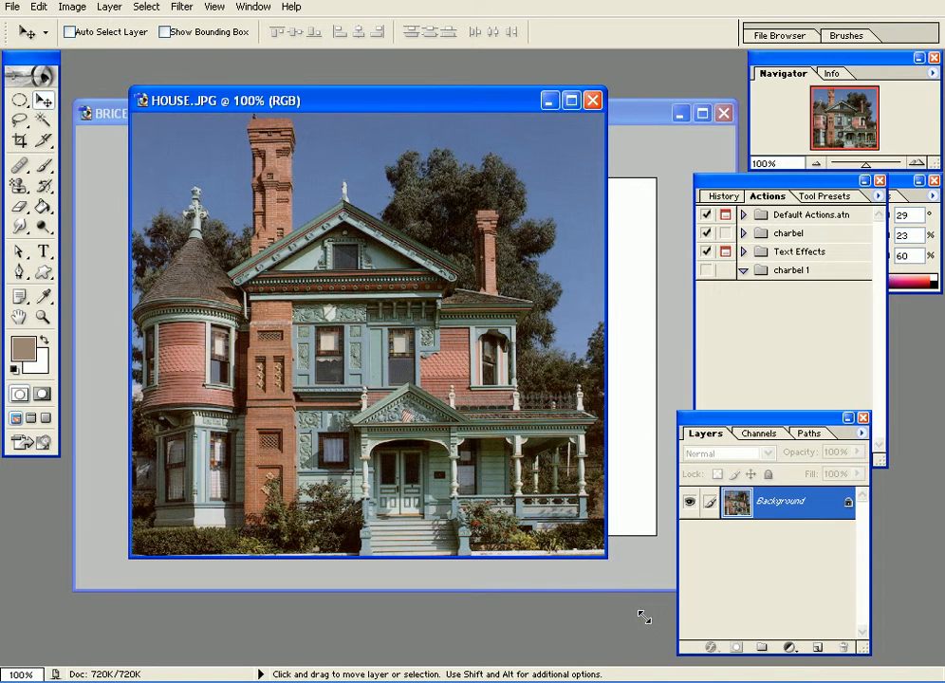
pyautogui.moveTo(642, 617); pyautogui.dragTo(646, 619)
pyautogui.moveTo(712, 420); pyautogui.dragTo(614, 363)
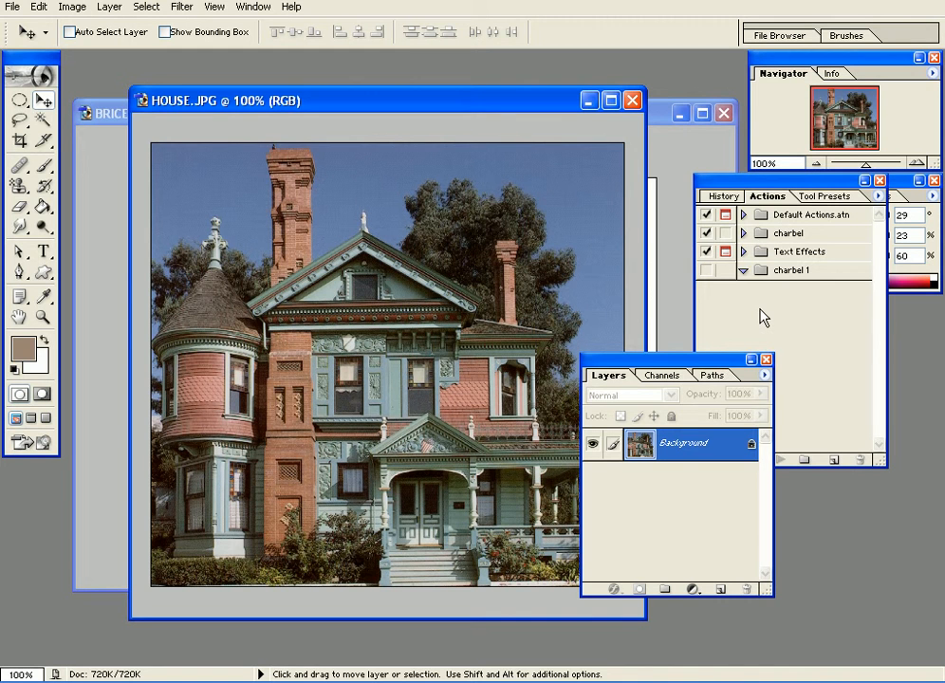
pyautogui.click(762, 319)
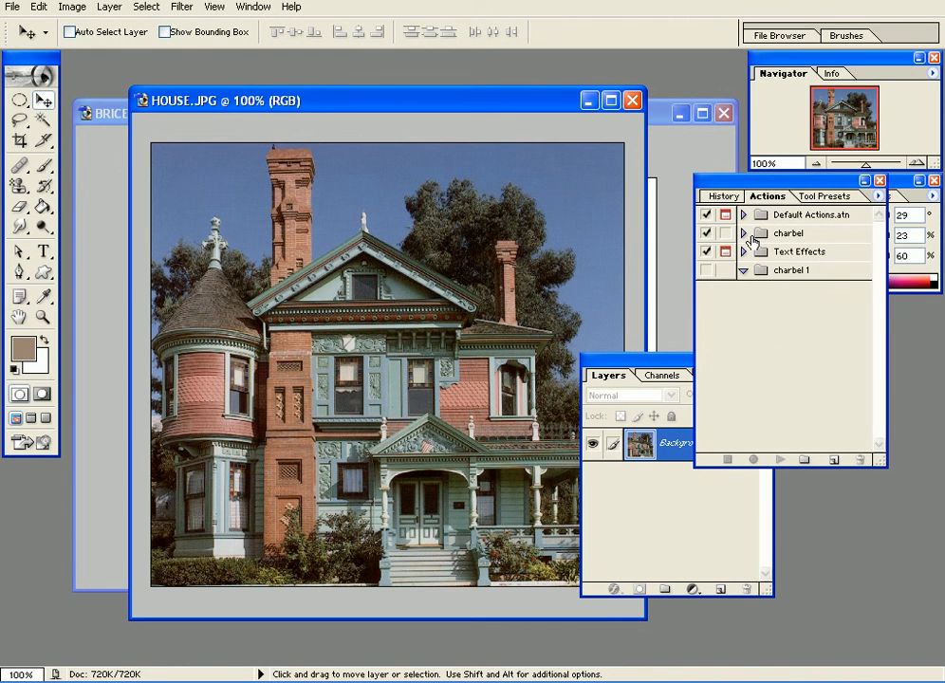
pyautogui.moveTo(768, 185); pyautogui.dragTo(677, 186)
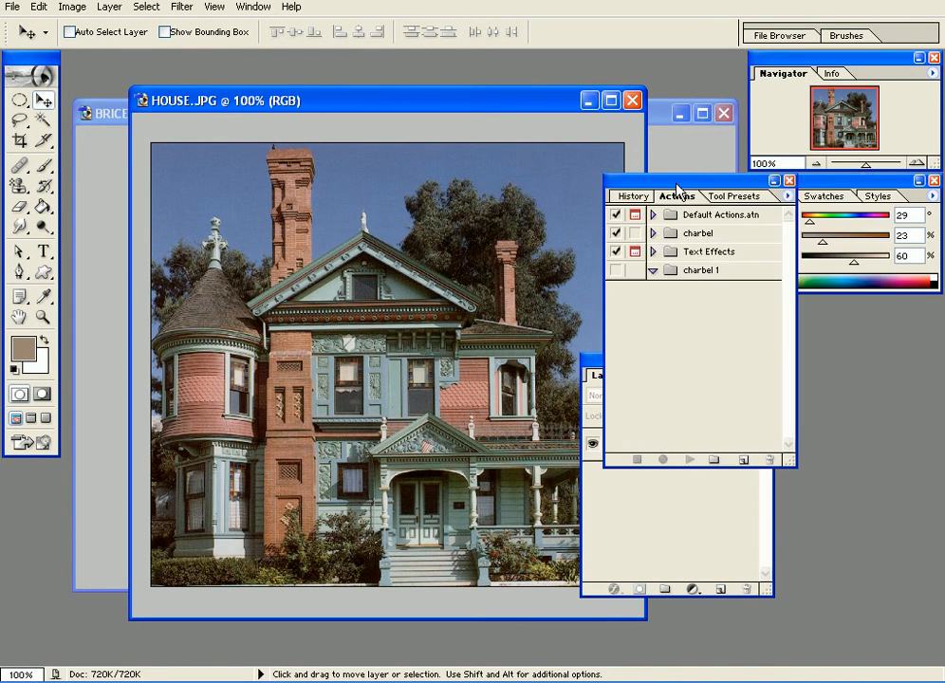